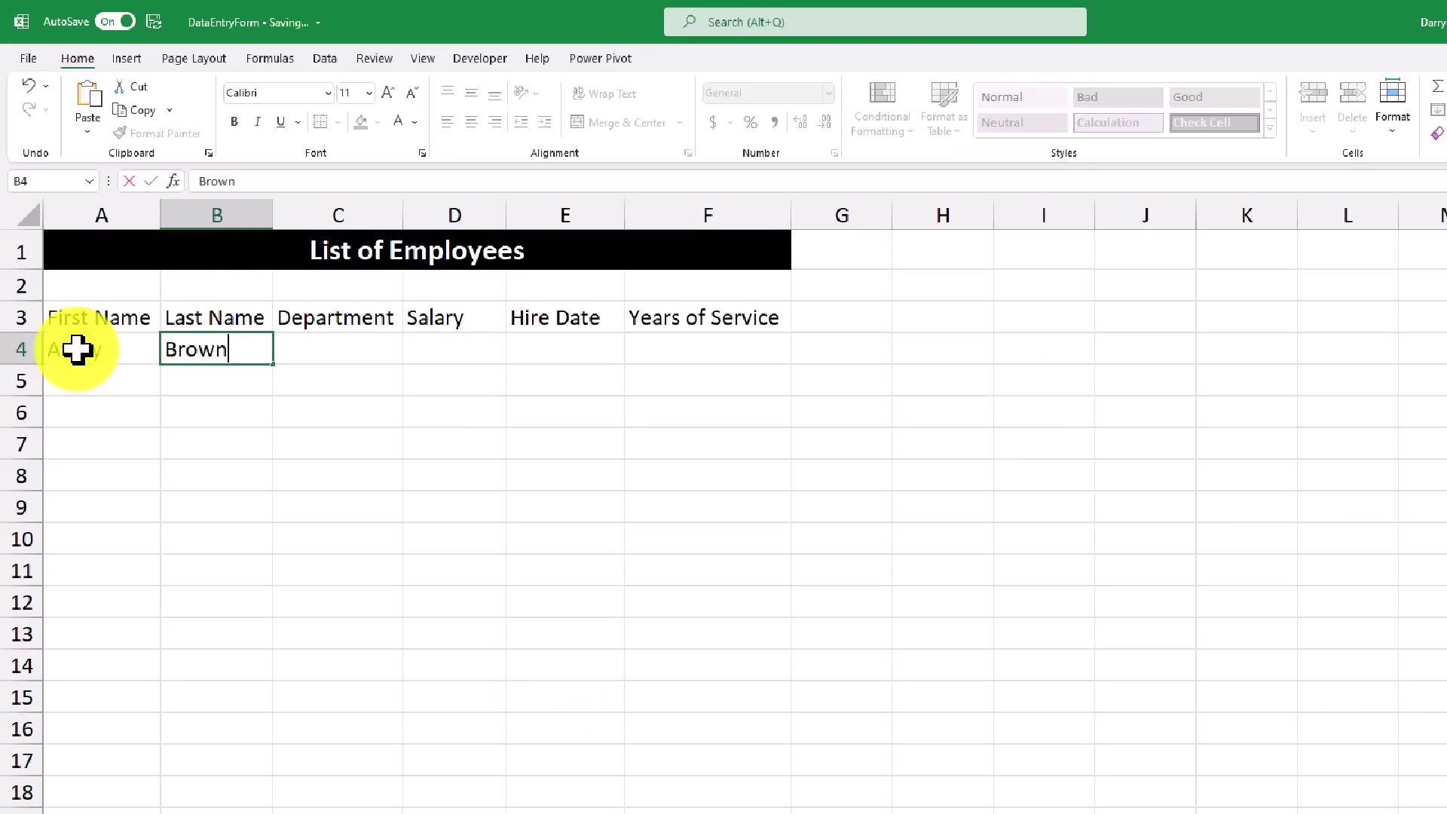
- Enter trial values Finance, 100000, 6/1/2012, Human Resources, 80000 and 3/12/2015 along the row
key("Tab")
type("Finance")
key("Tab")
type("100000")
key("Tab")
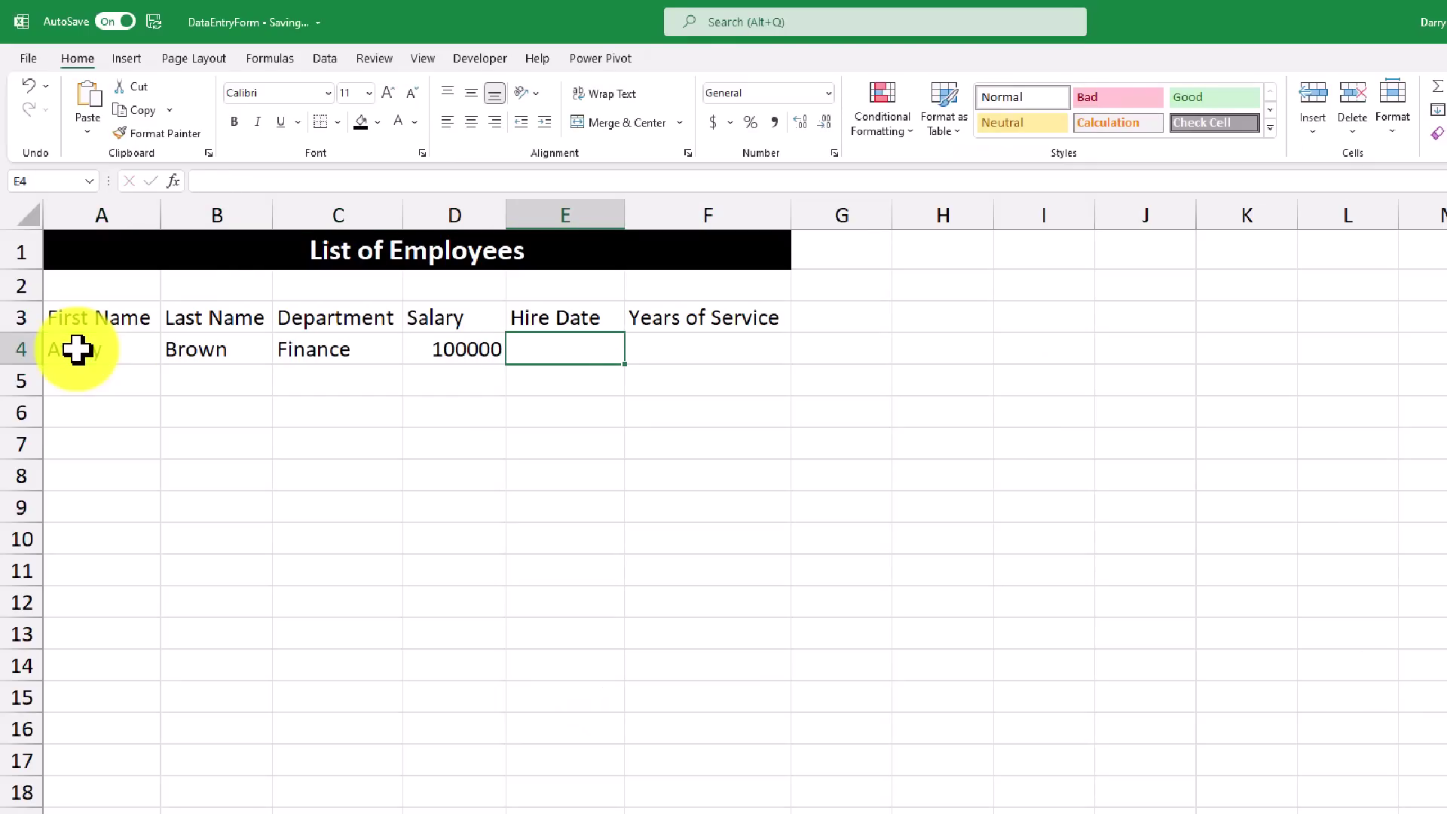
type("6/1/2012")
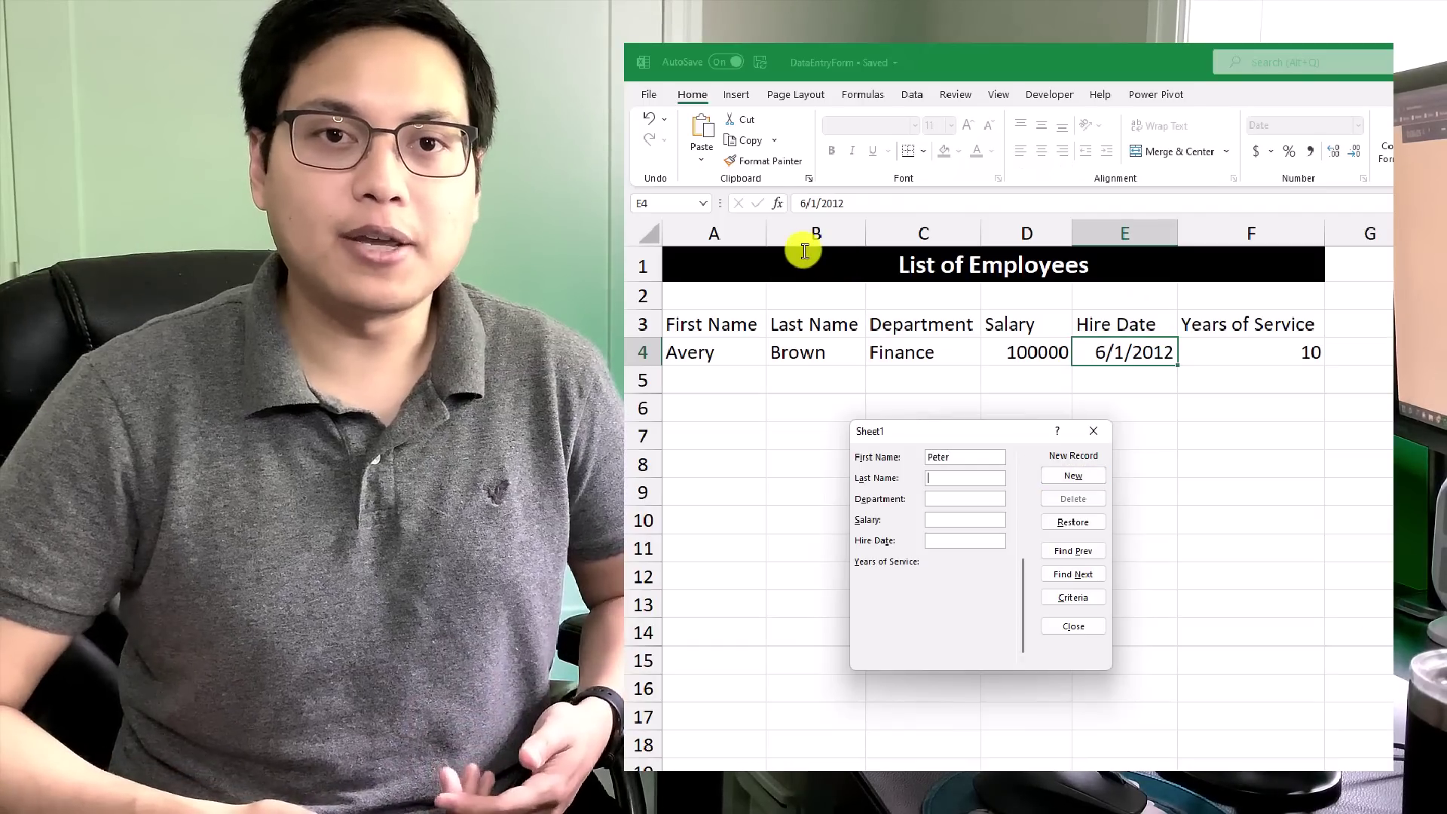
type("Johnson")
key("Tab")
type("Human Resources")
key("Tab")
type("80000")
key("Tab")
type("3/12/2015")
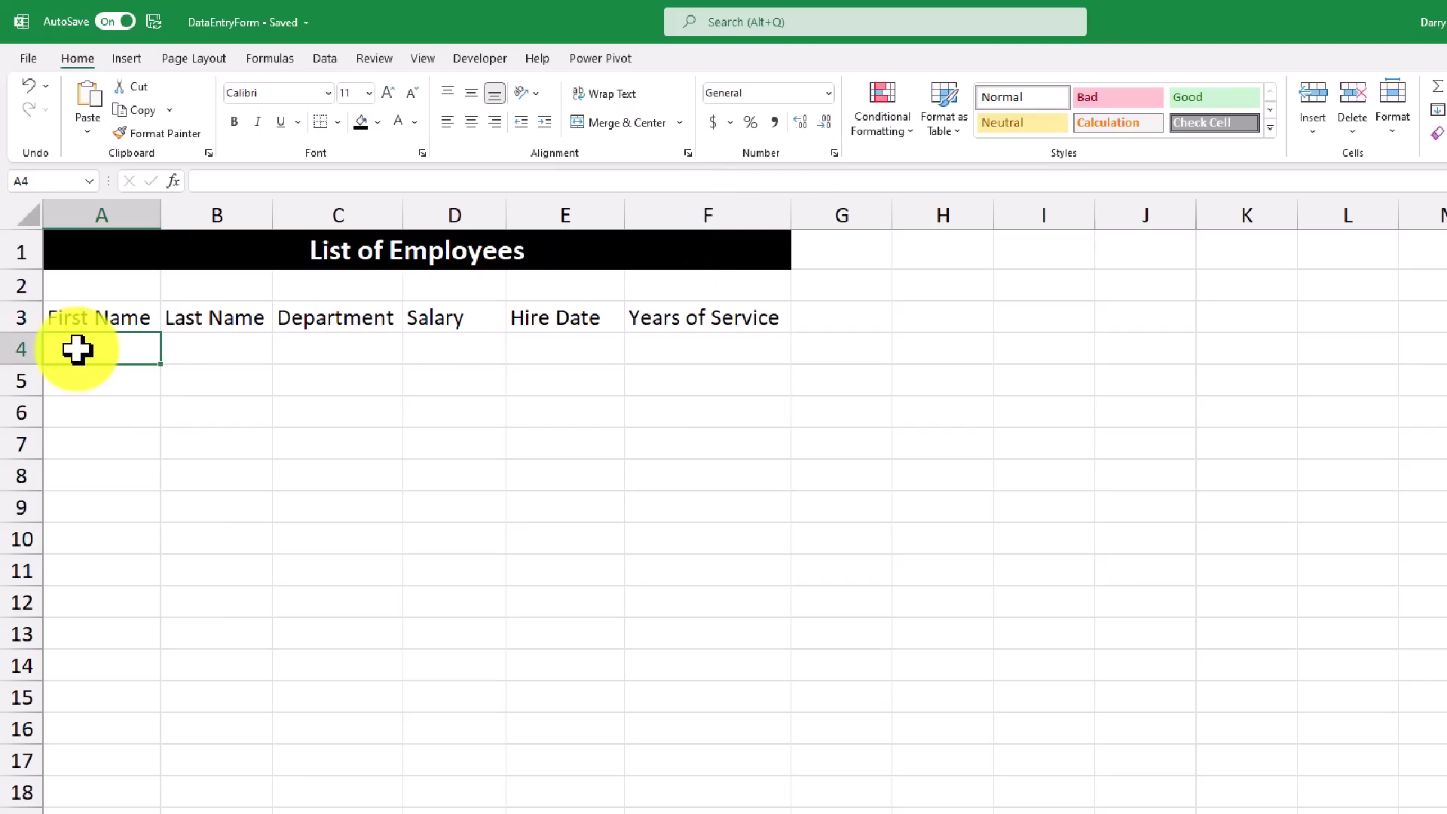
- Fill A4 to D4 with the first employee's first name, last name, Finance and salary 100000
type("Avery")
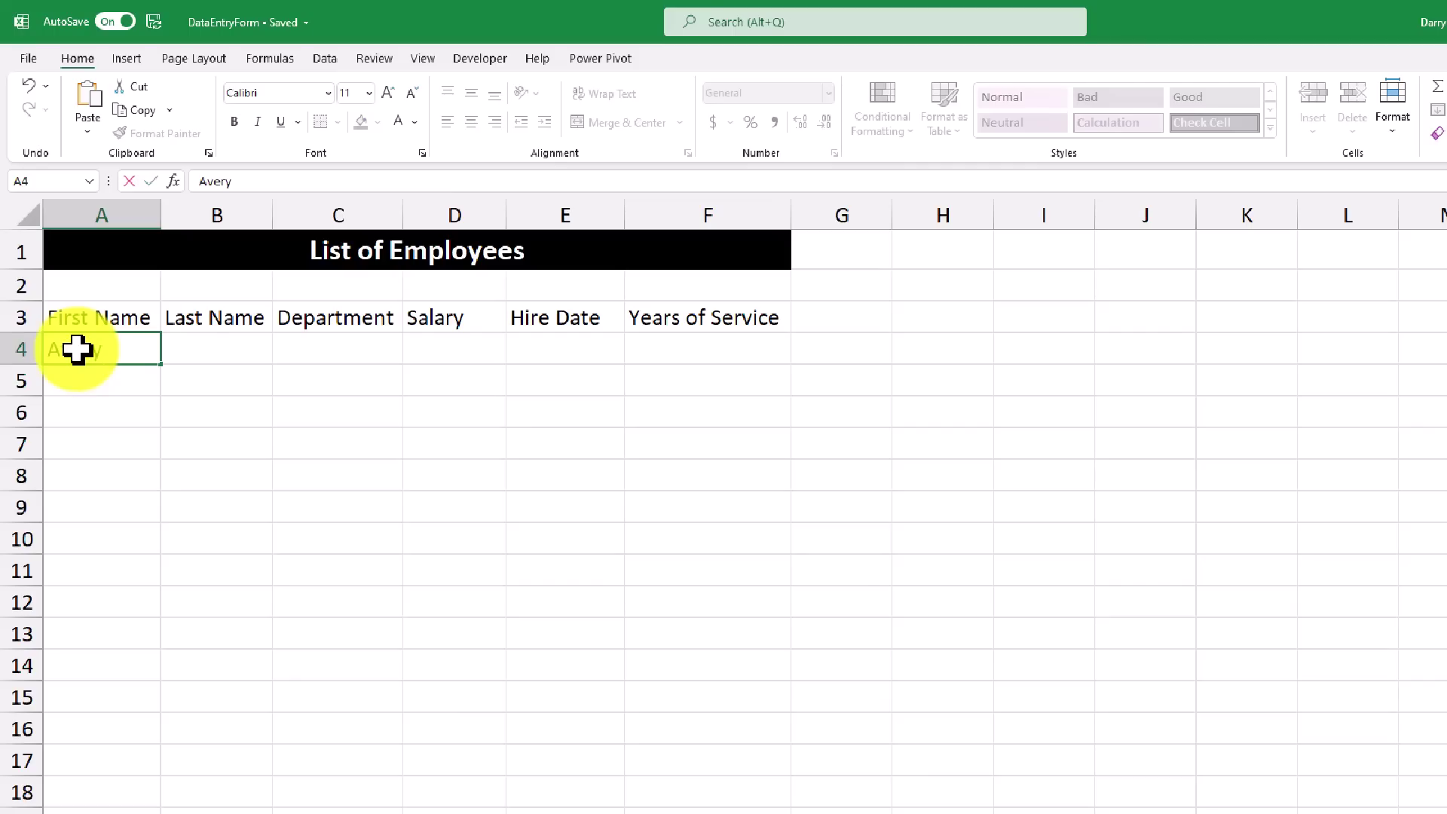
key("Tab")
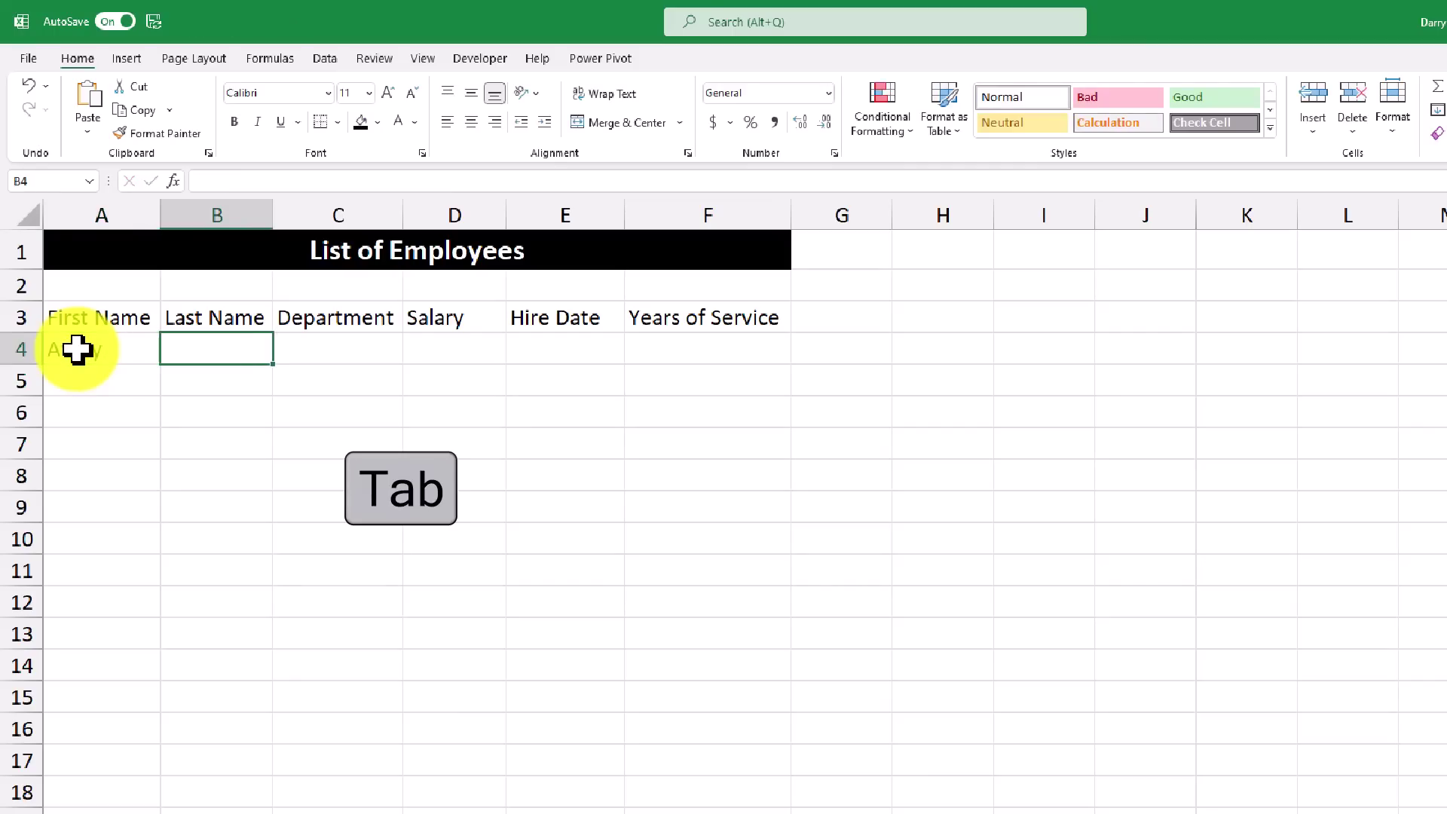
type("Brown")
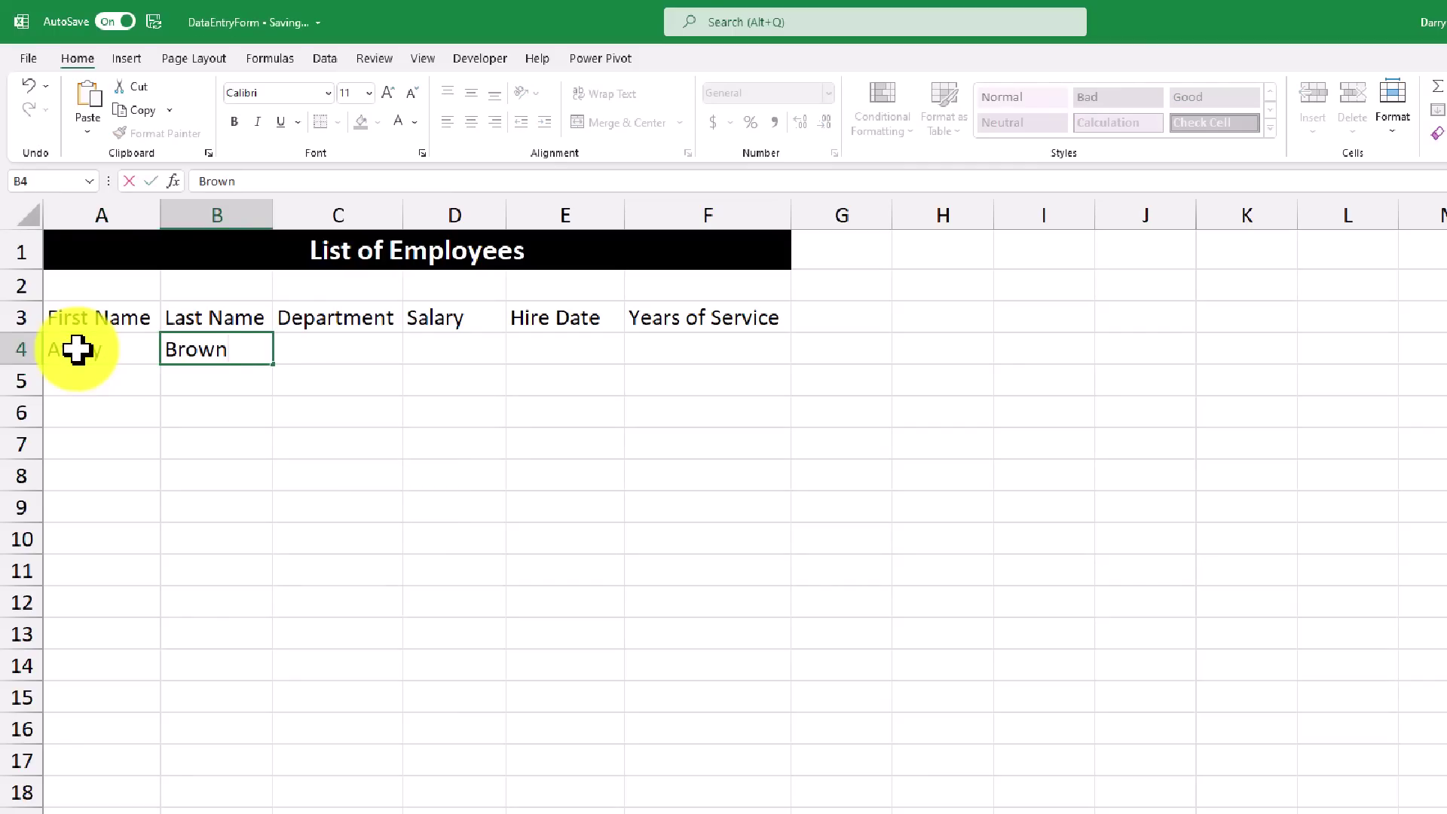
key("Tab")
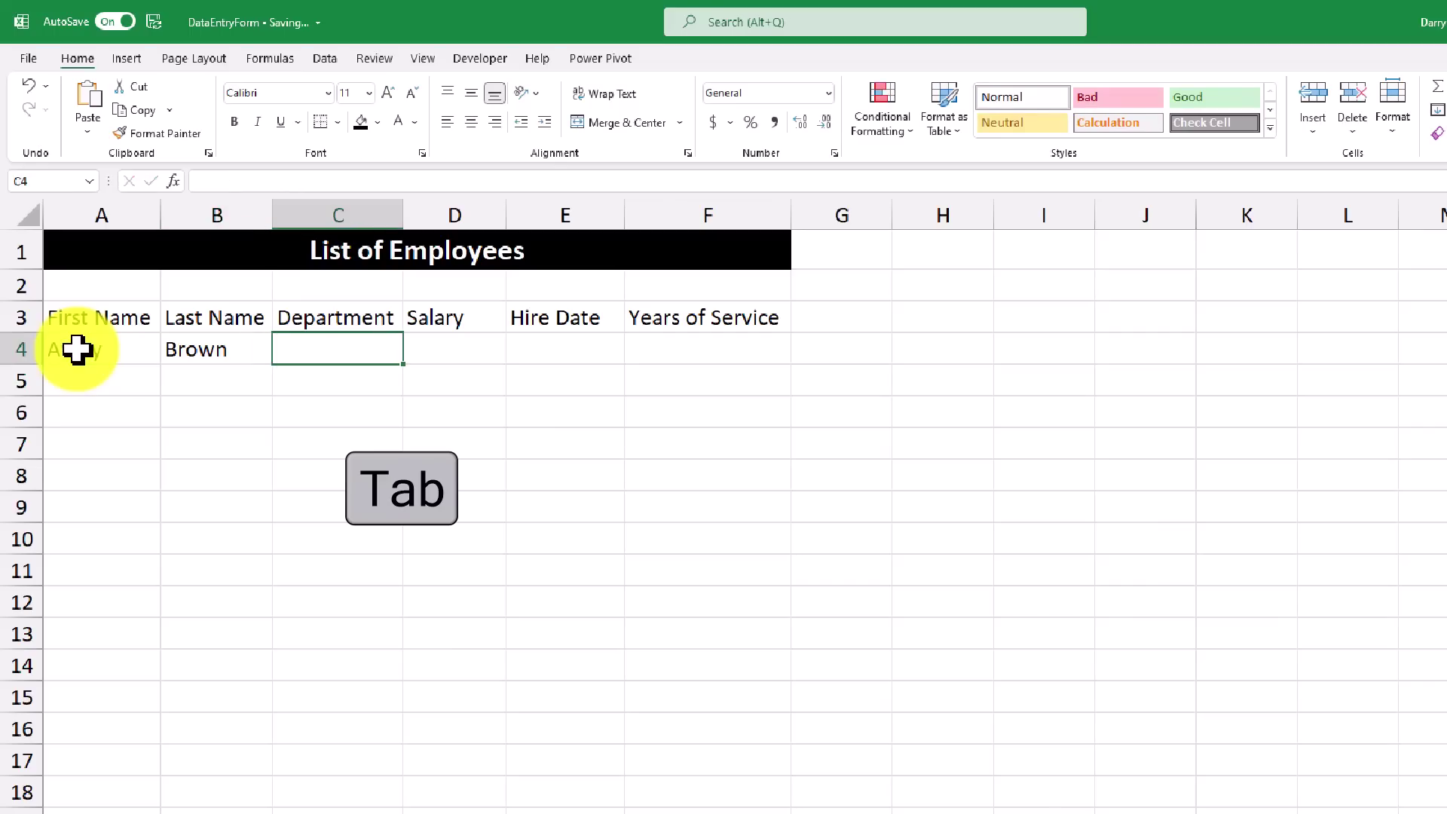
type("Finance")
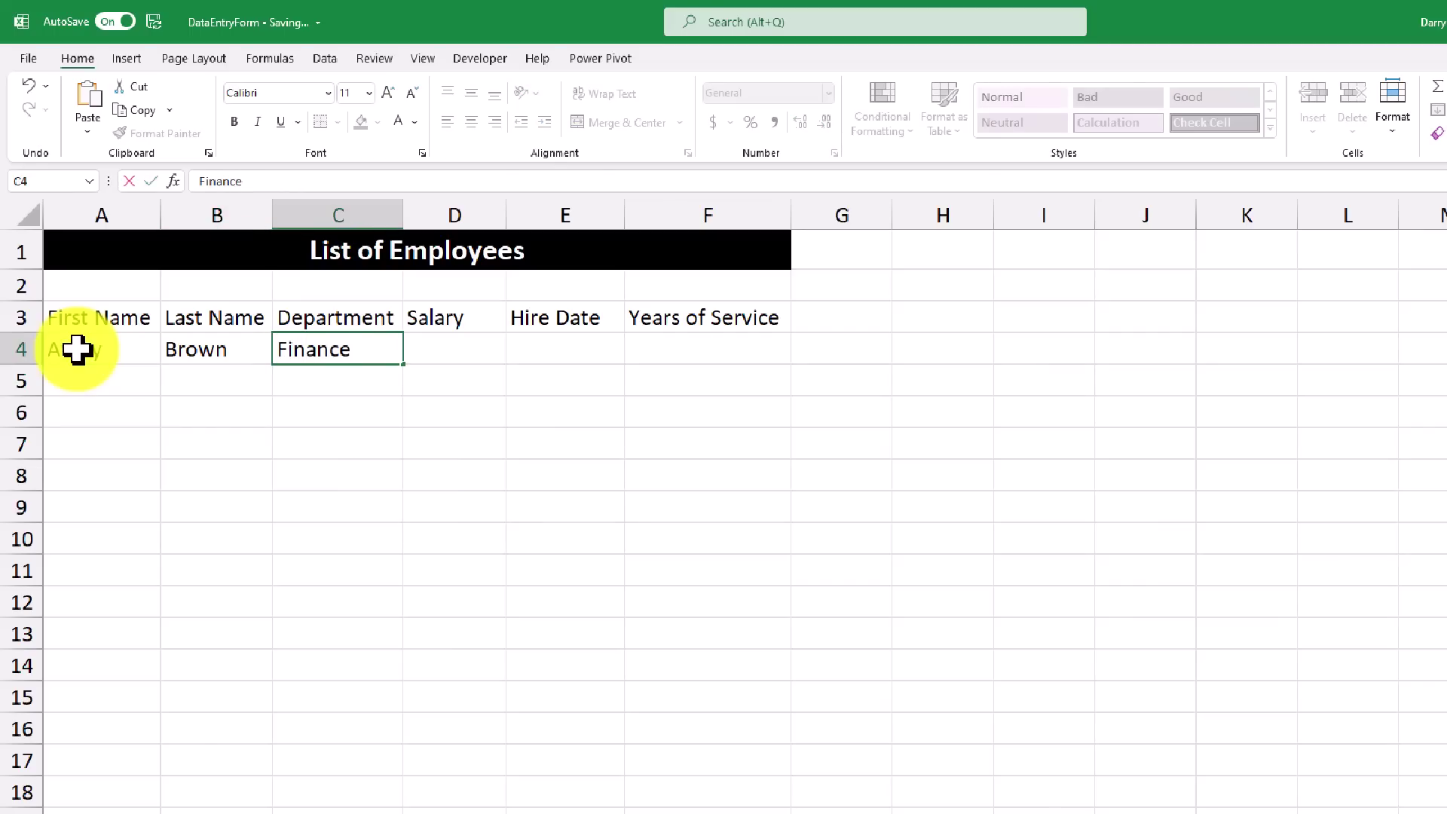
key("Tab")
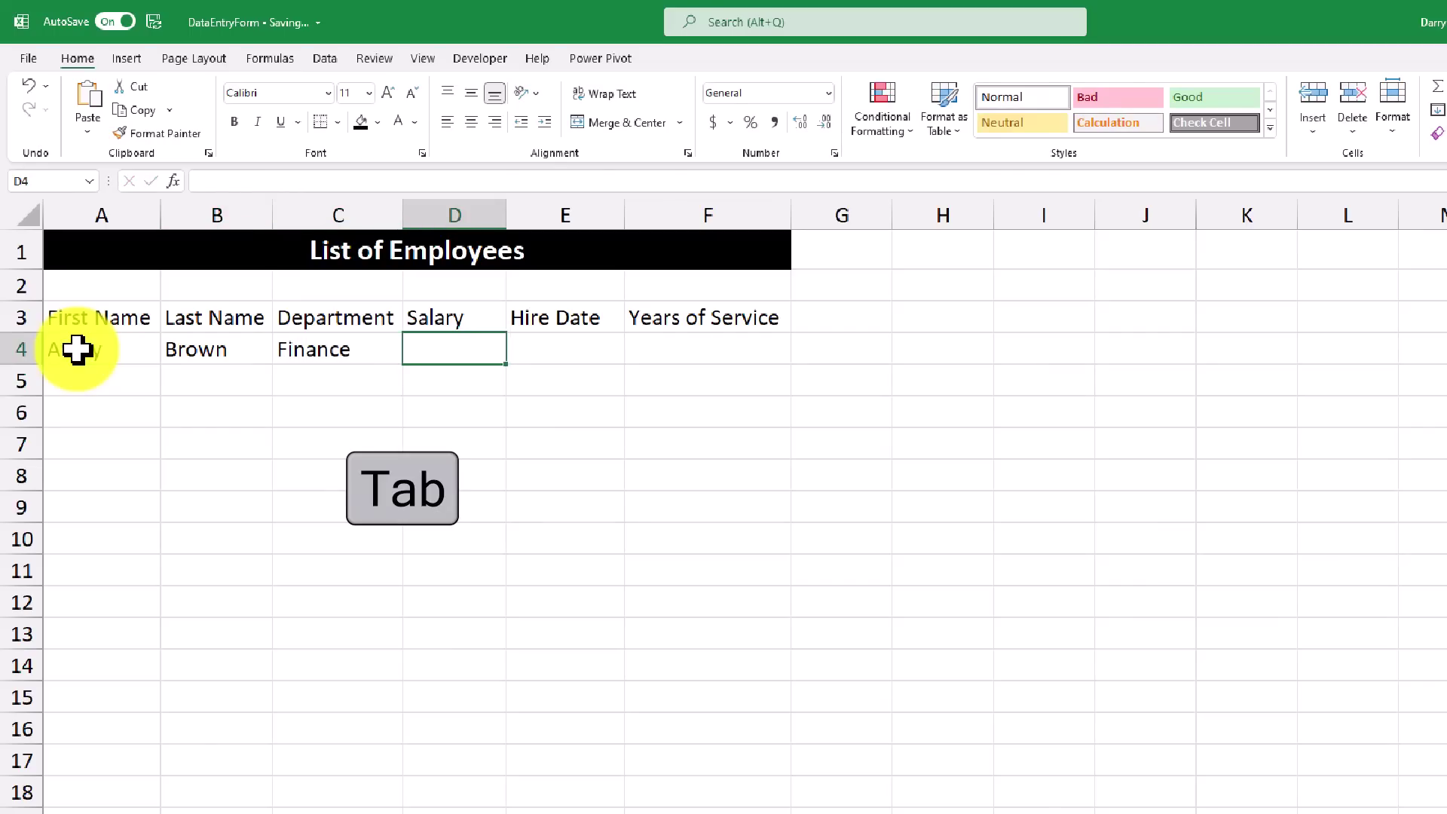
type("100000")
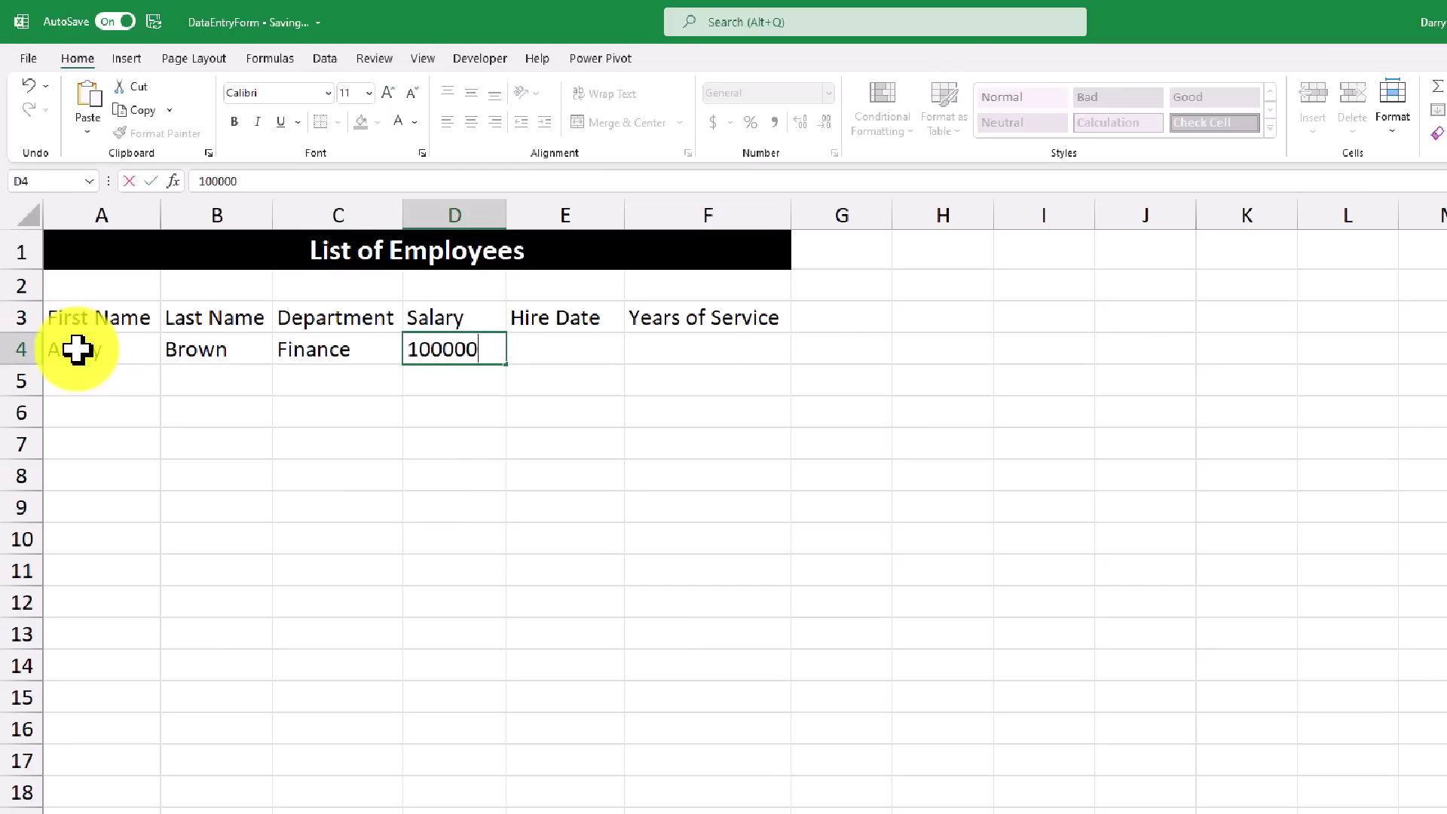
key("Tab")
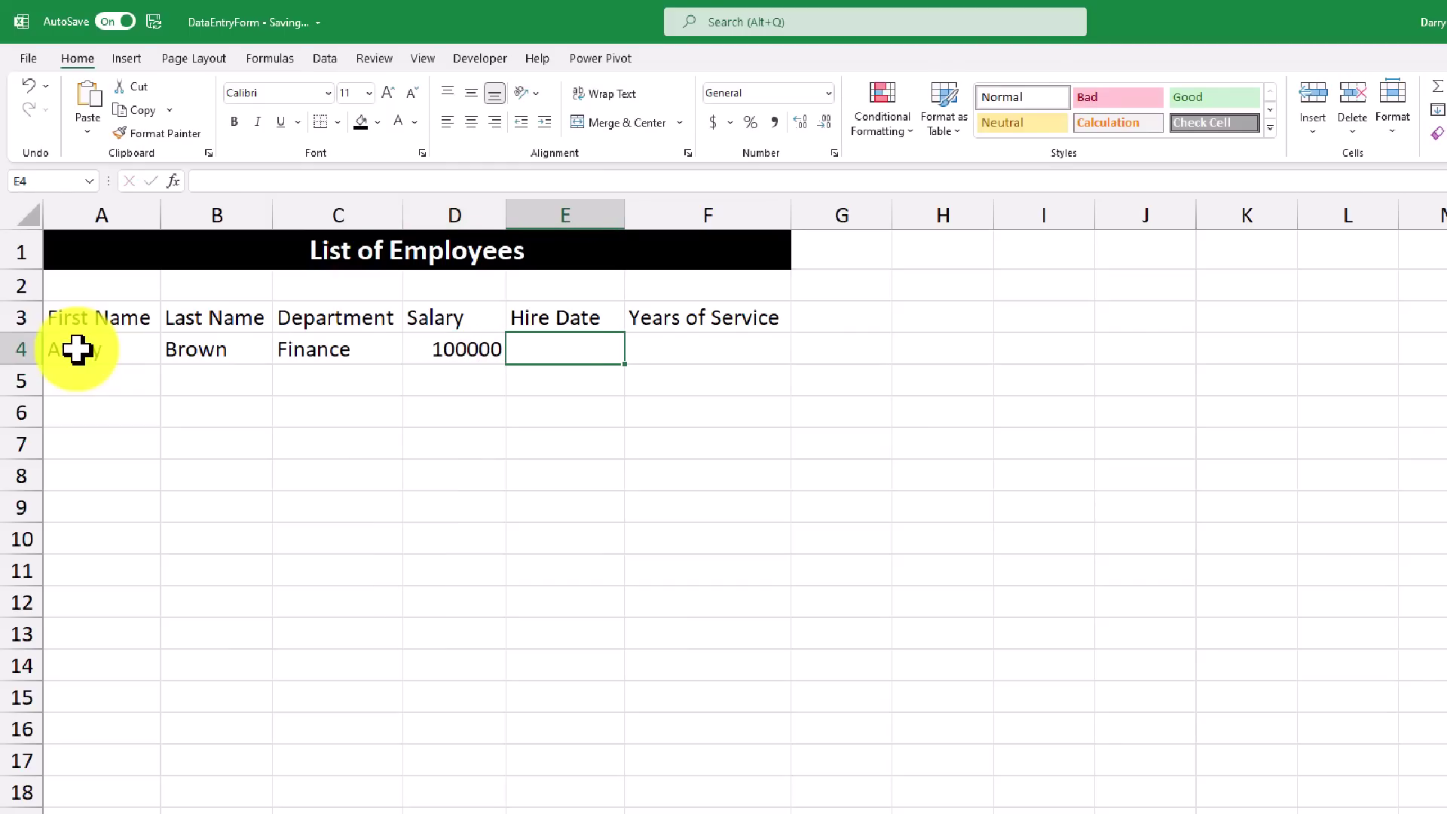
- Enter the hire date in E4, correcting the mistyped 6/1/2022 to 6/1/2012
type("6/1")
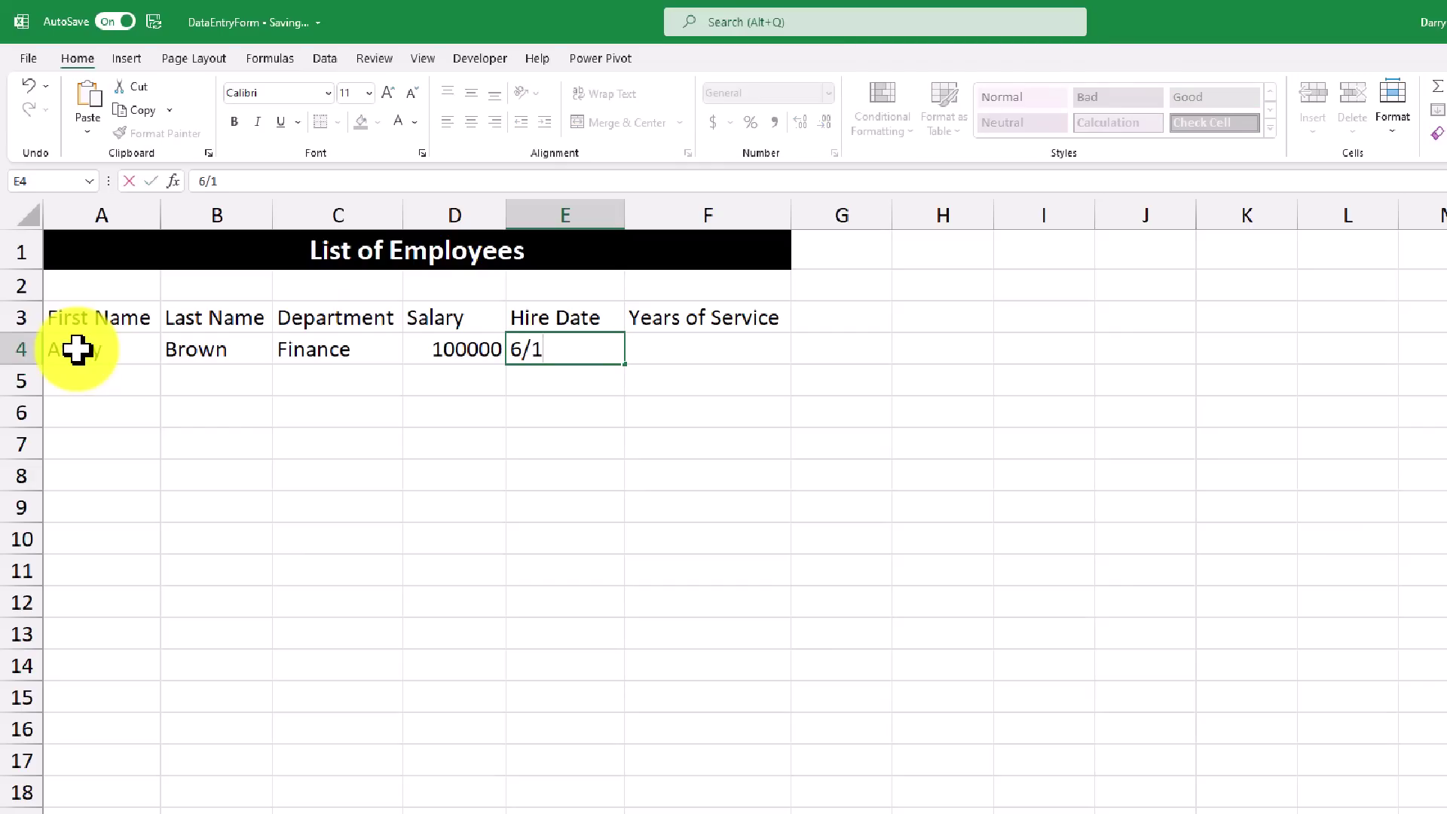
type("/2022")
key("BackSpace")
key("BackSpace")
type("12")
key("Tab")
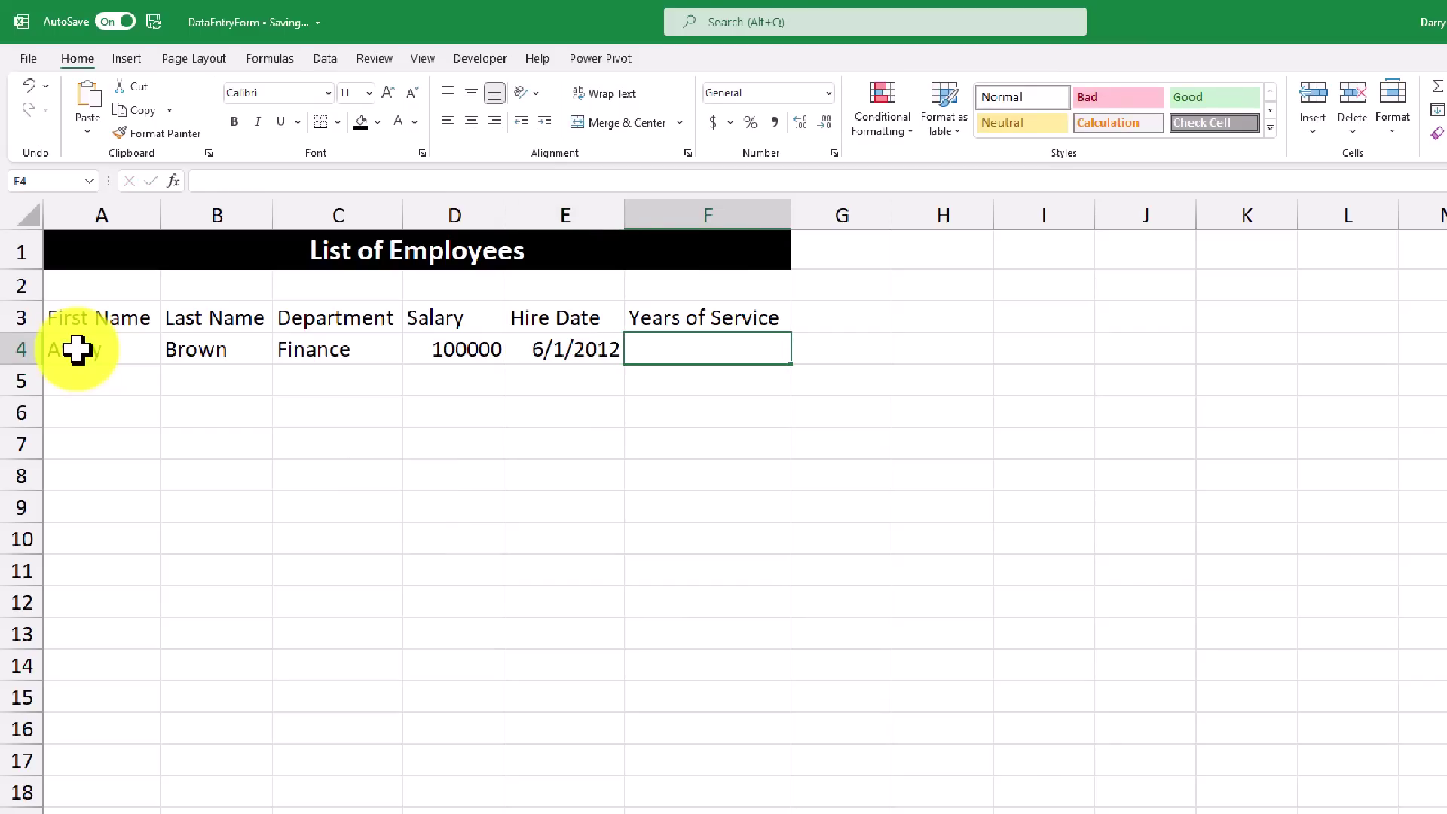
- Build the formula =YEAR(TODAY())-YEAR(E4) in F4, referencing the hire date cell E4
type("=yea")
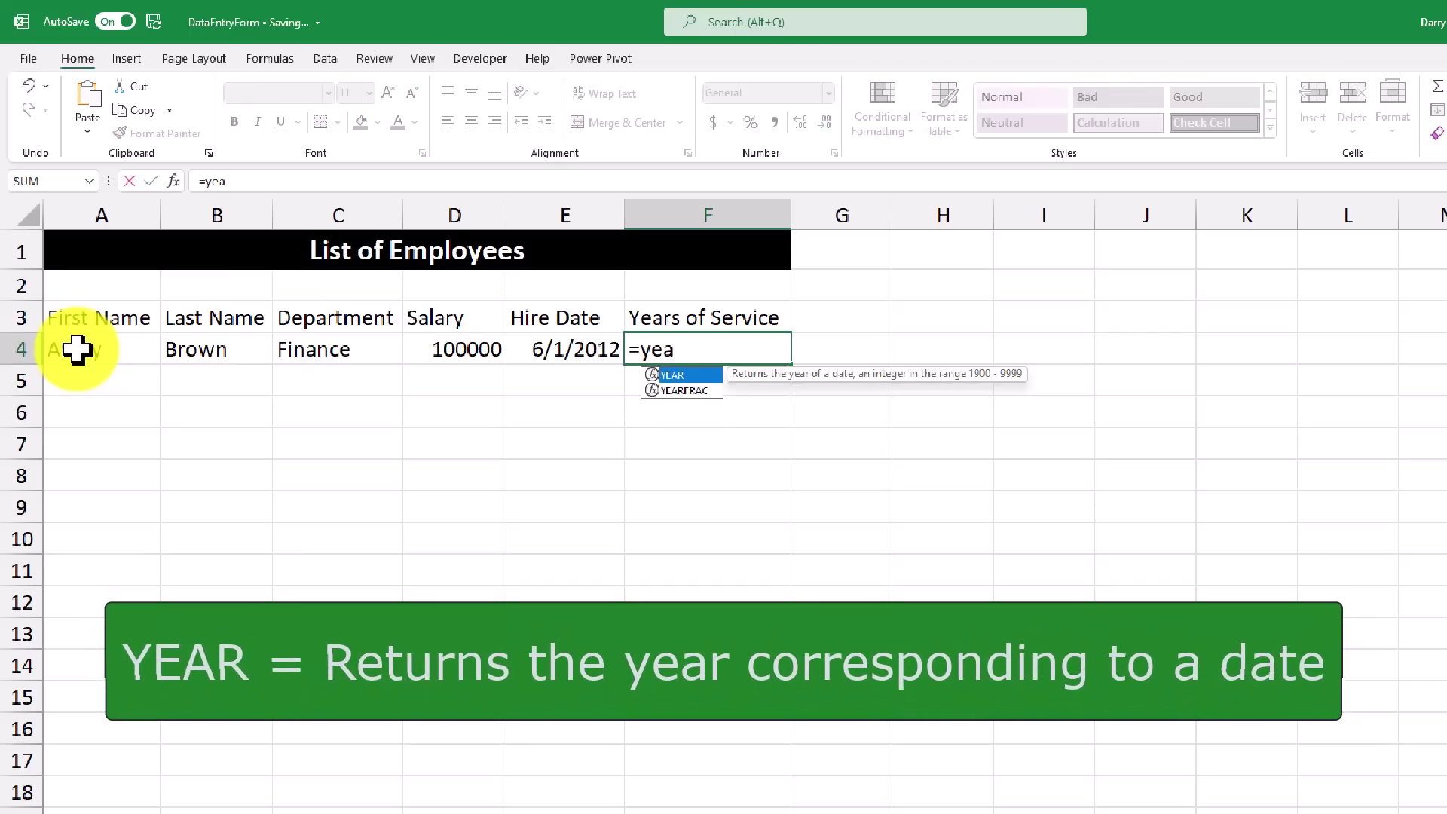
key("Tab")
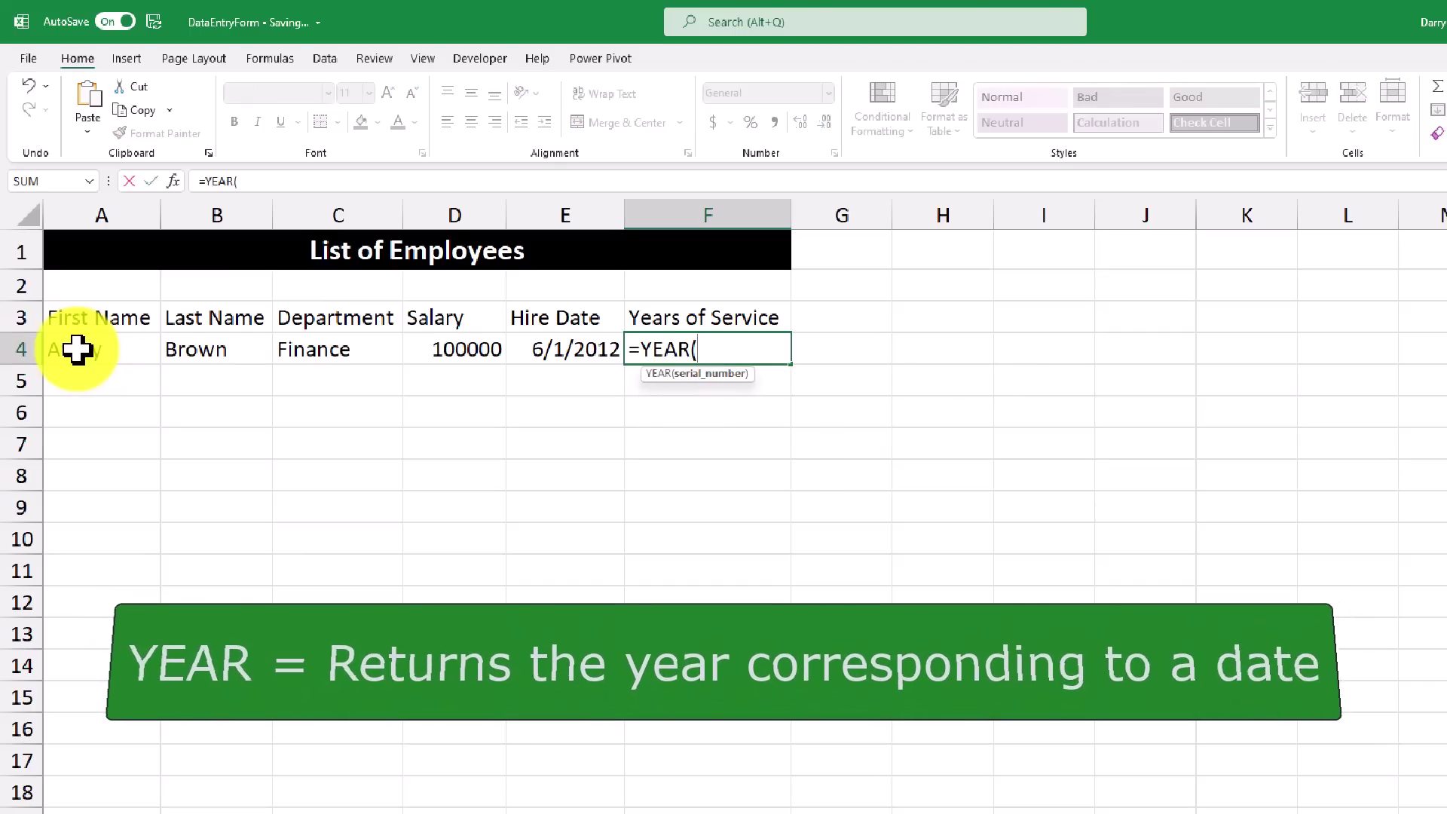
type("today")
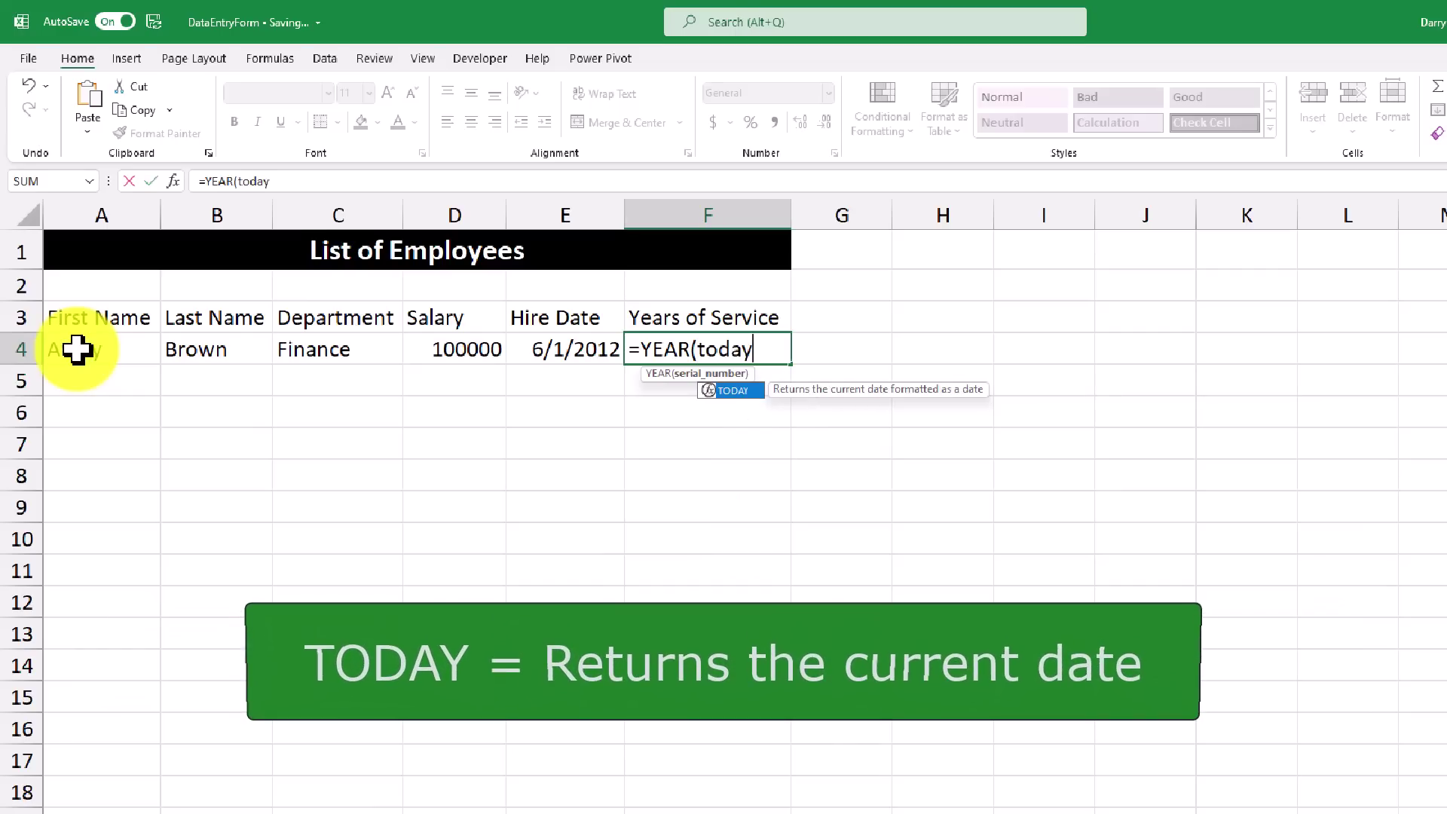
key("Tab")
type(")")
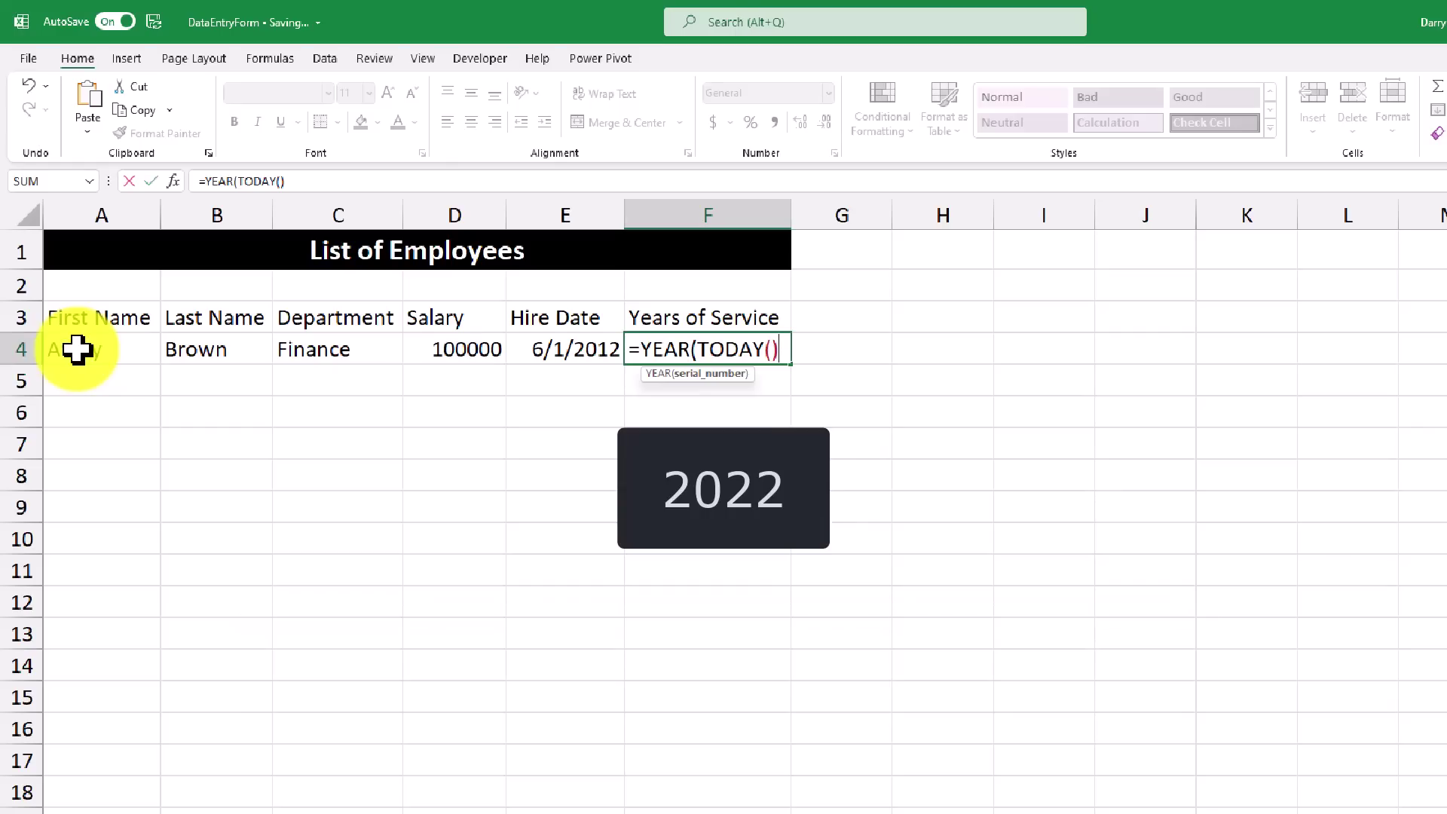
type(")-")
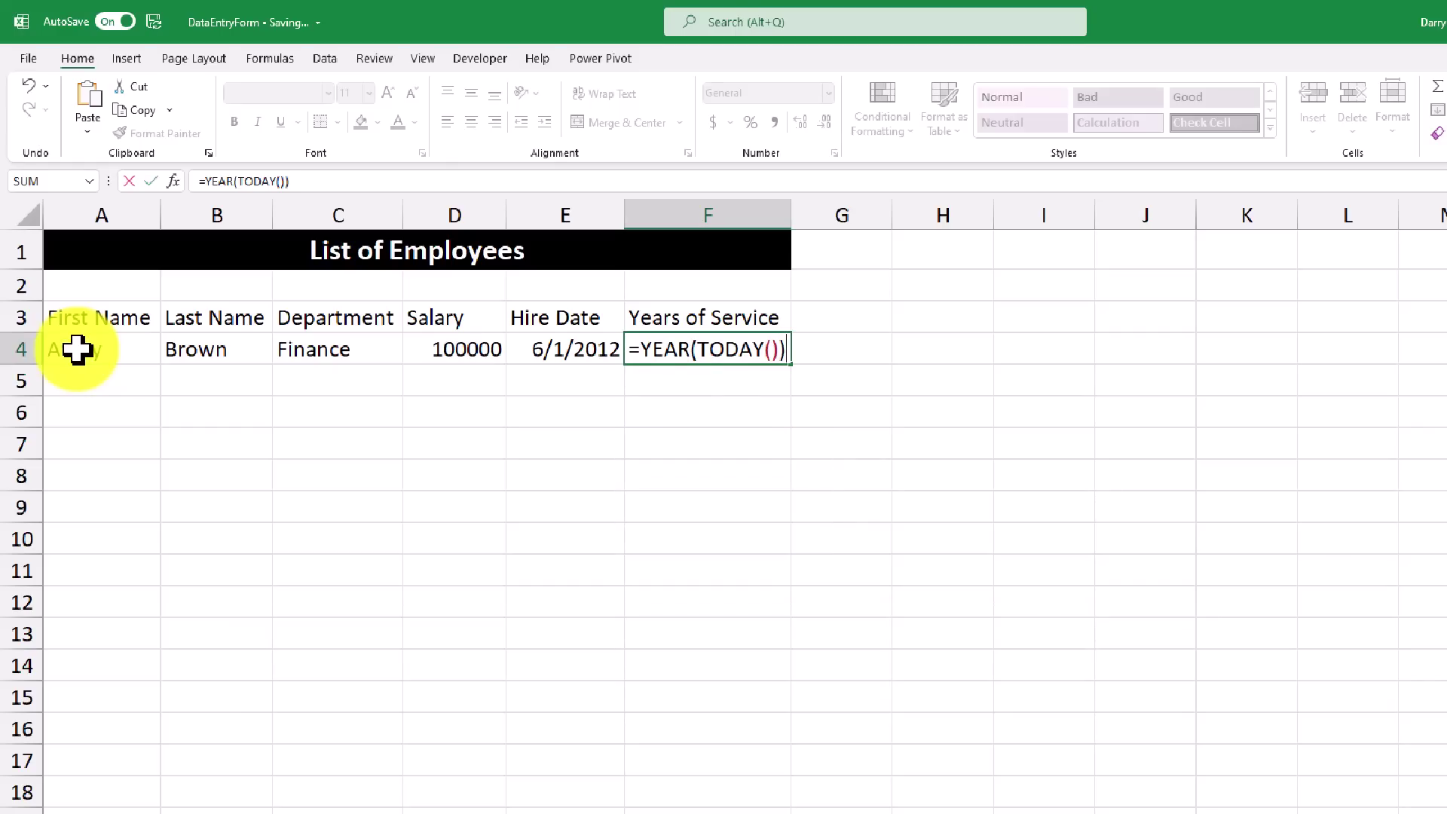
type("yea")
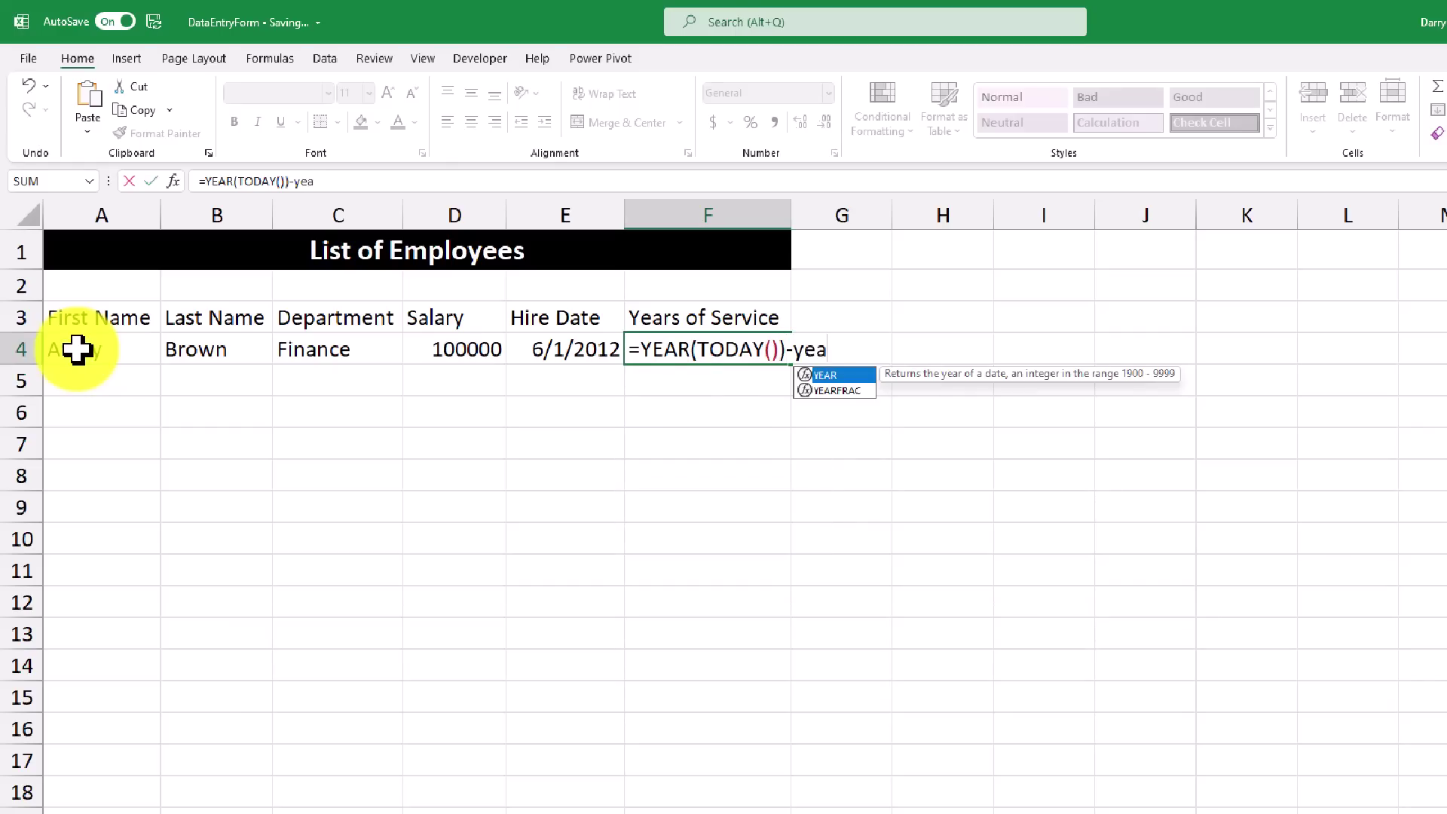
key("Tab")
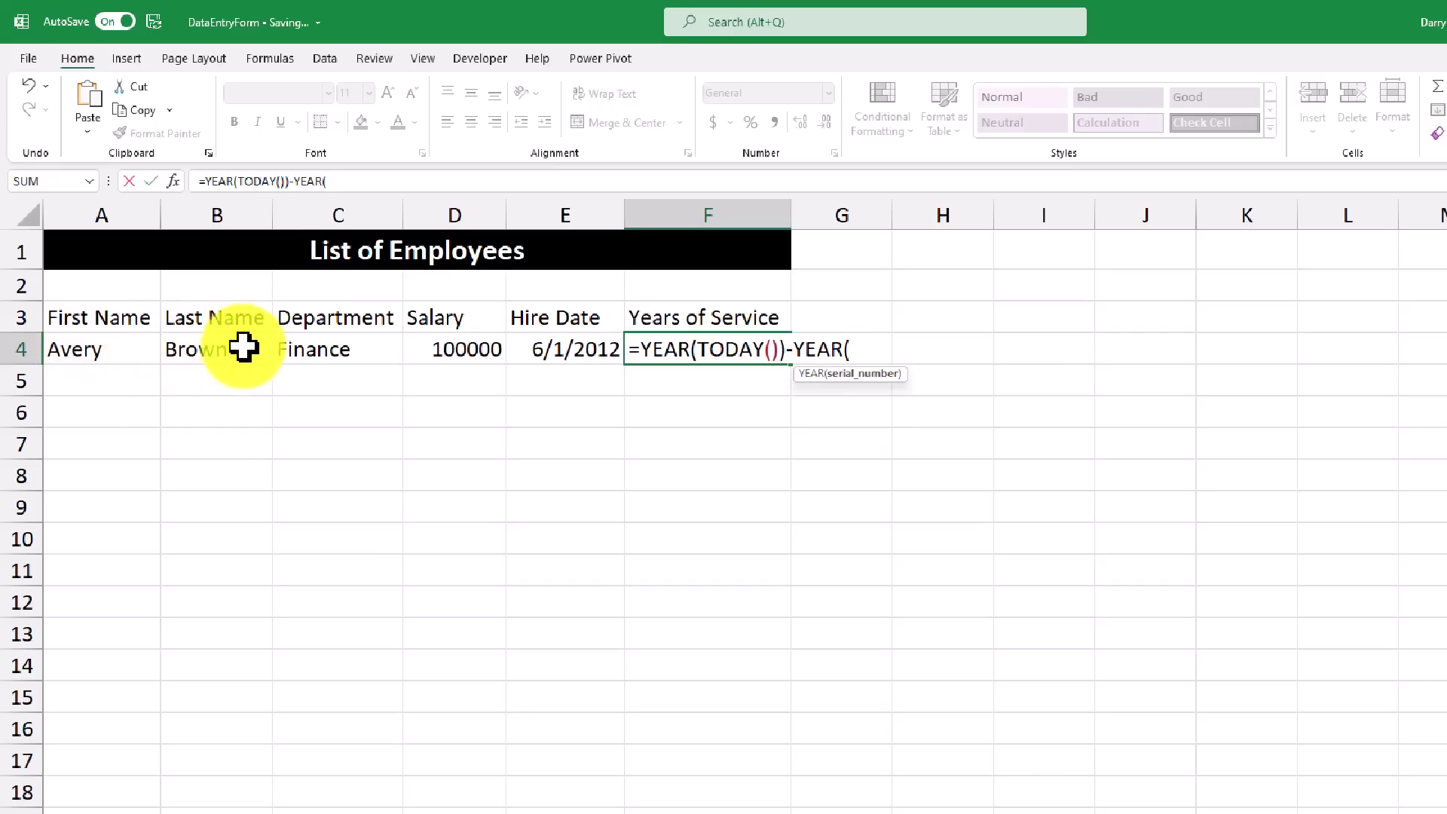
left_click(571, 349)
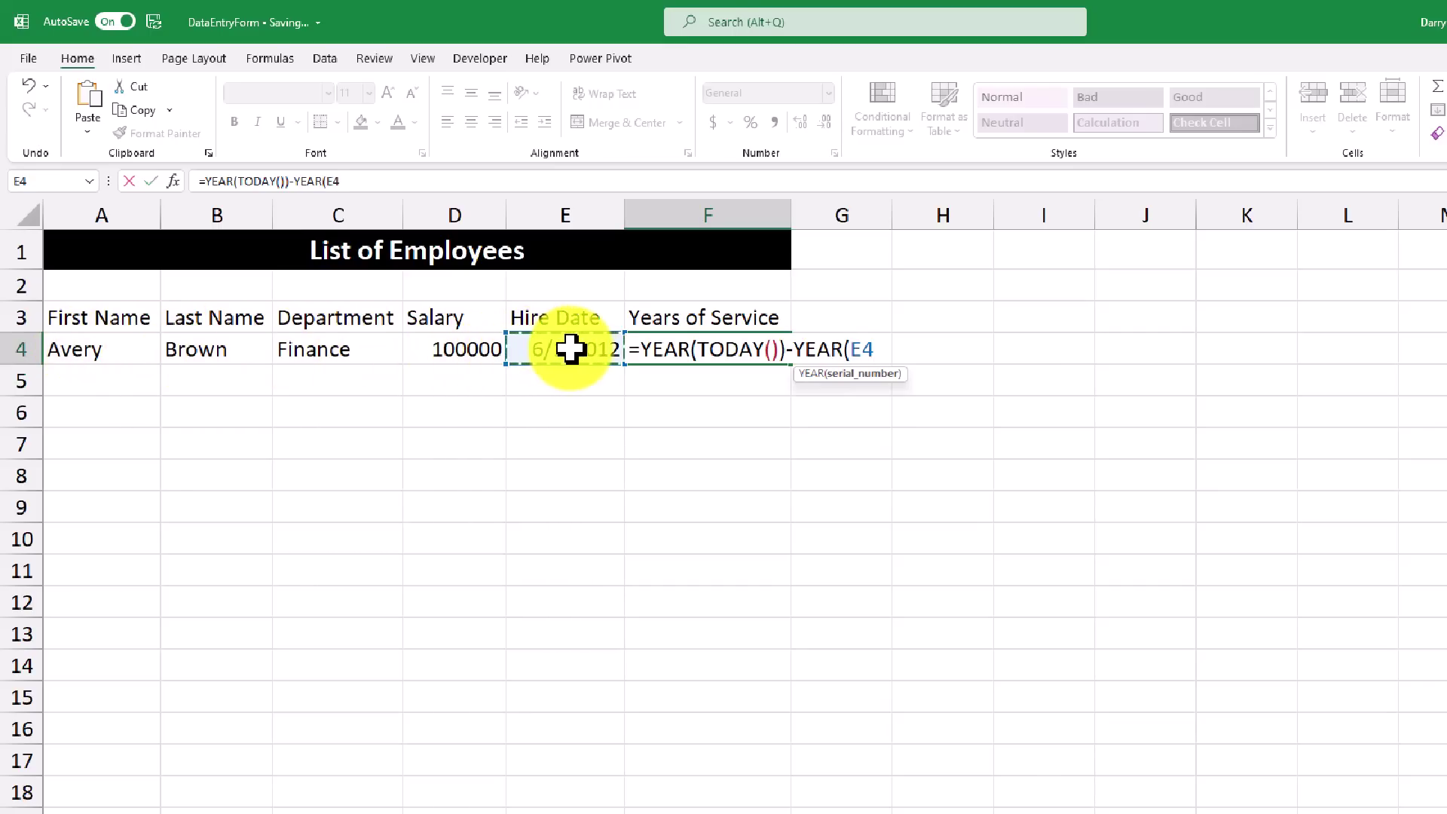
type(")")
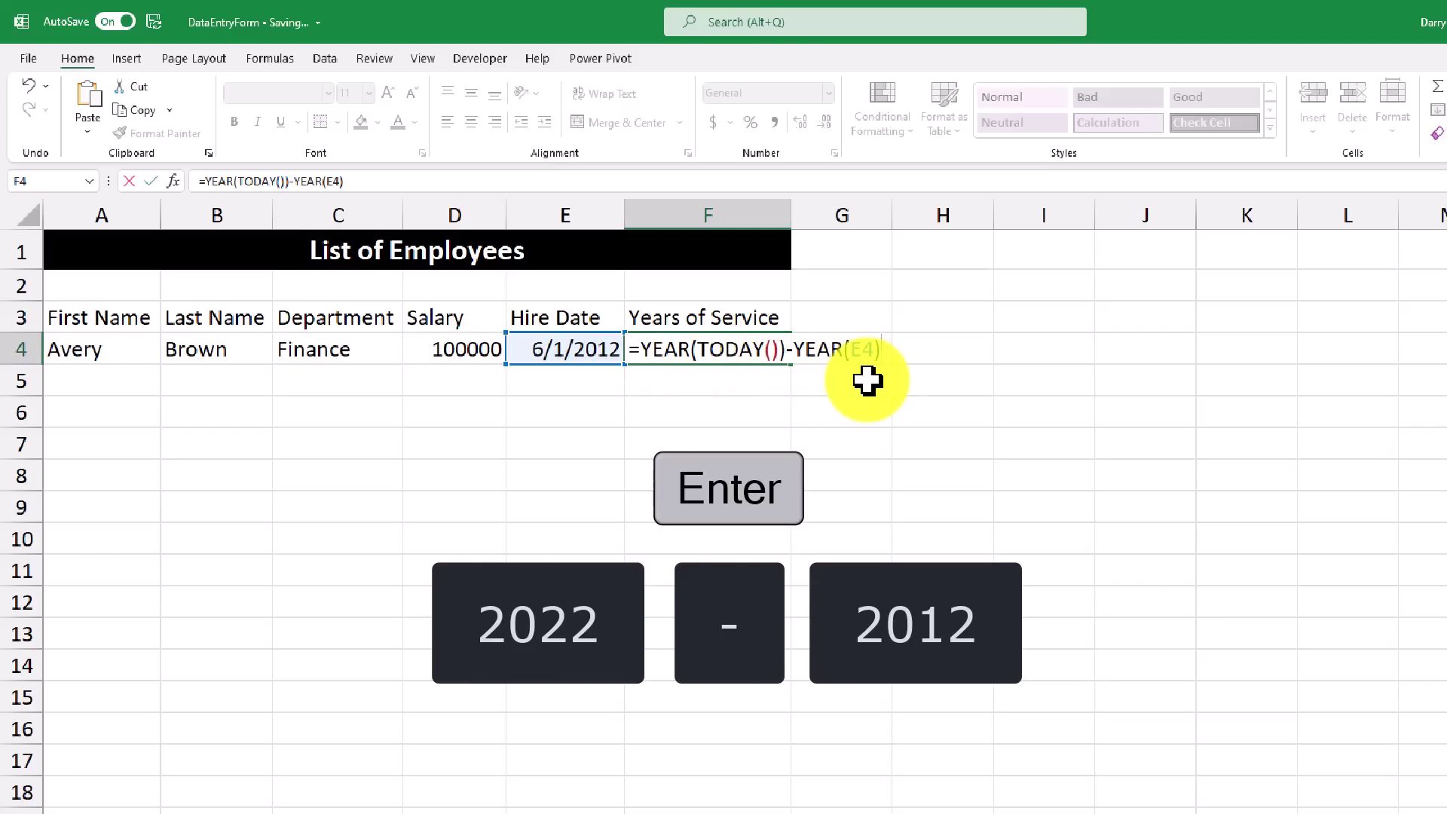
- Commit the F4 formula and format it as General so it shows 10 instead of a date
key("Return")
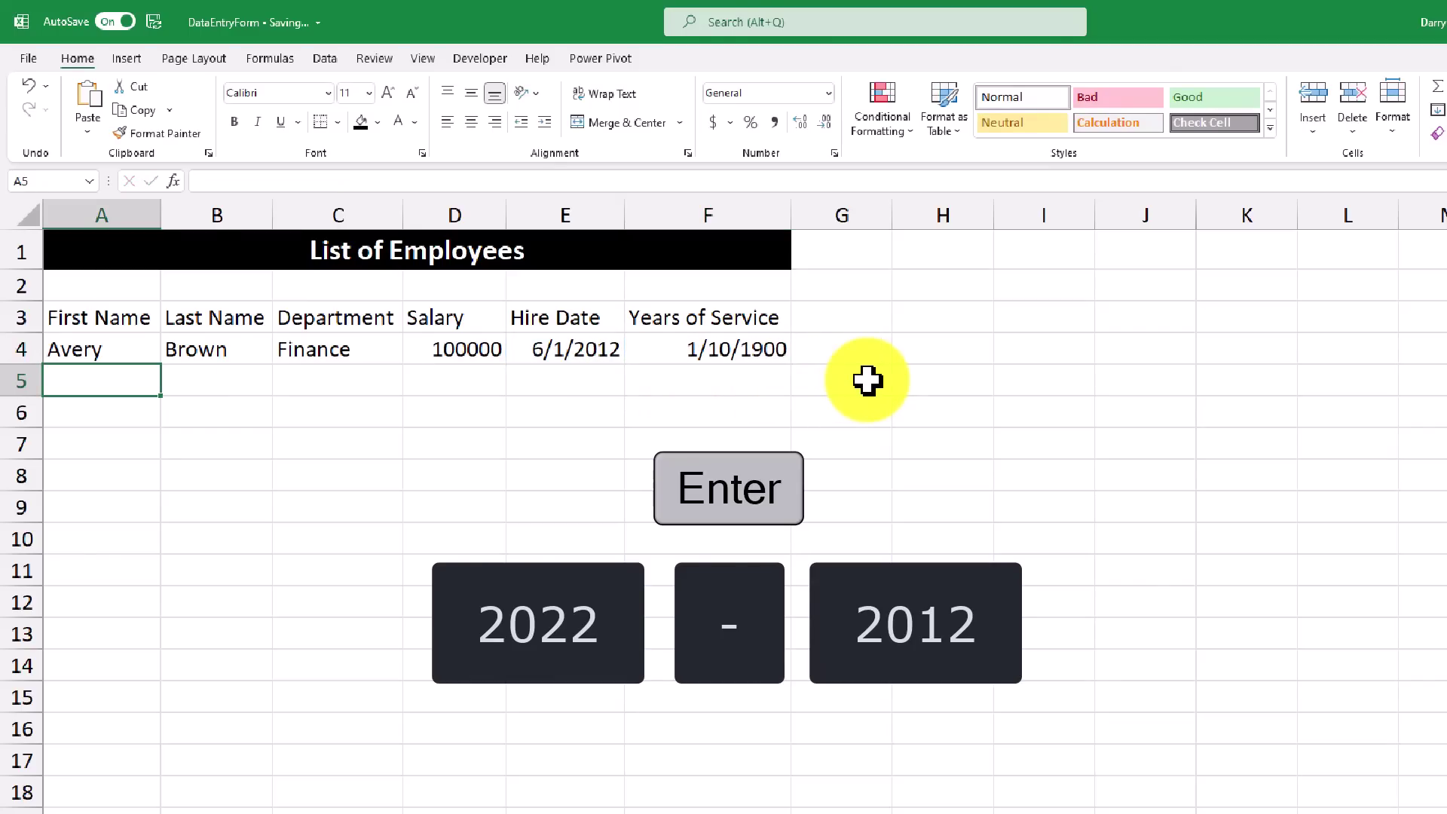
left_click(769, 349)
left_click(830, 95)
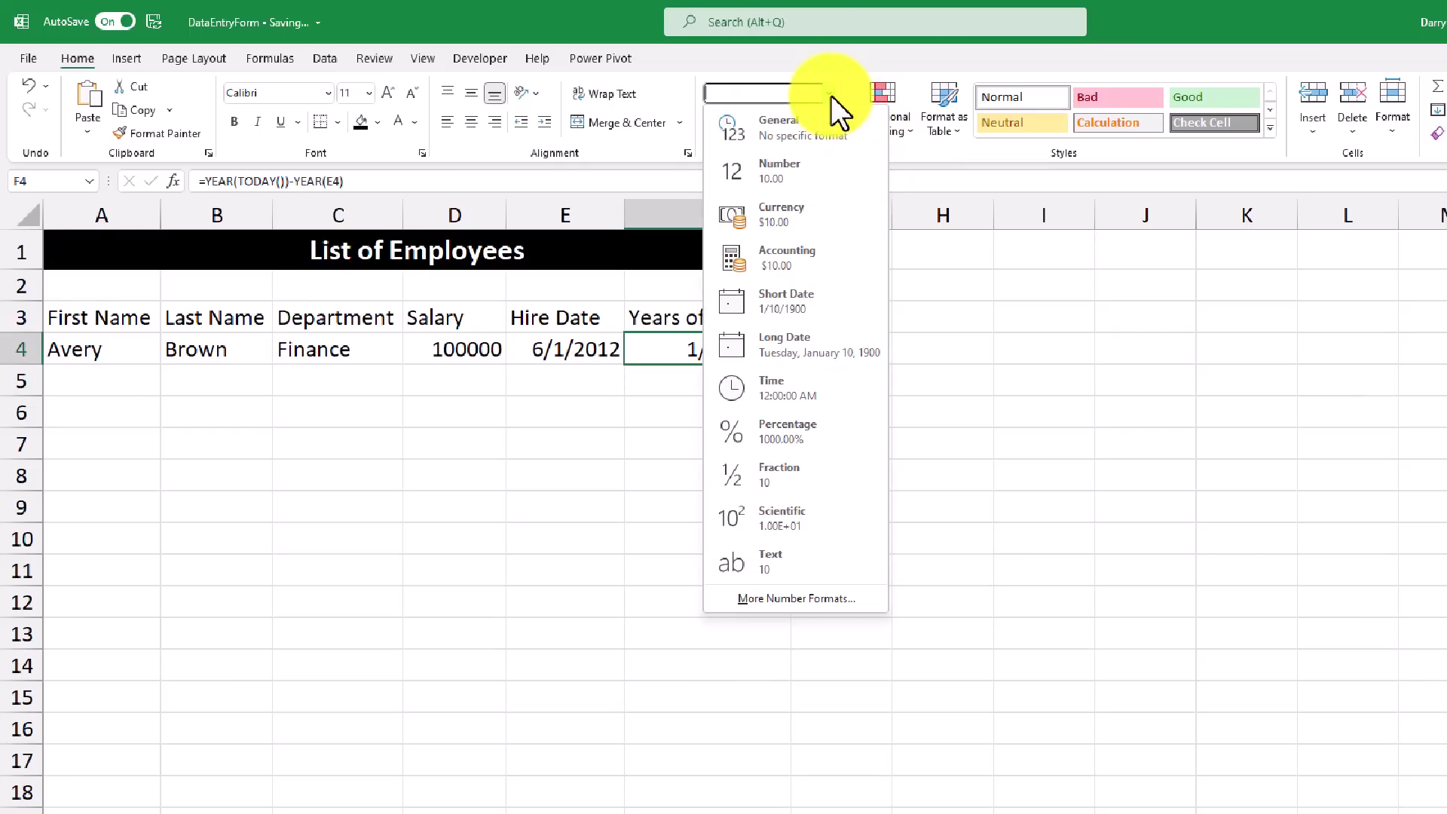
left_click(807, 129)
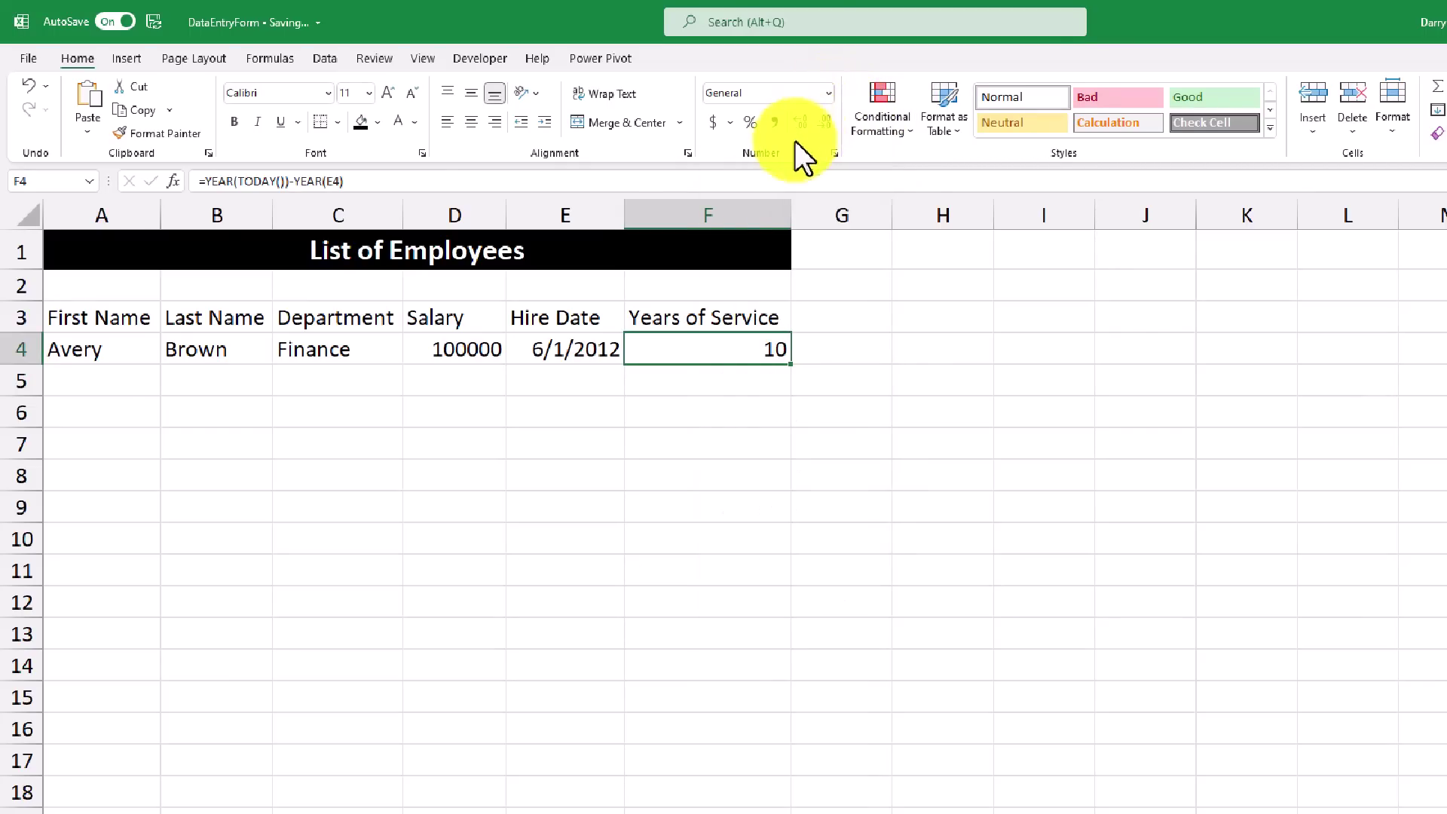
left_click(743, 393)
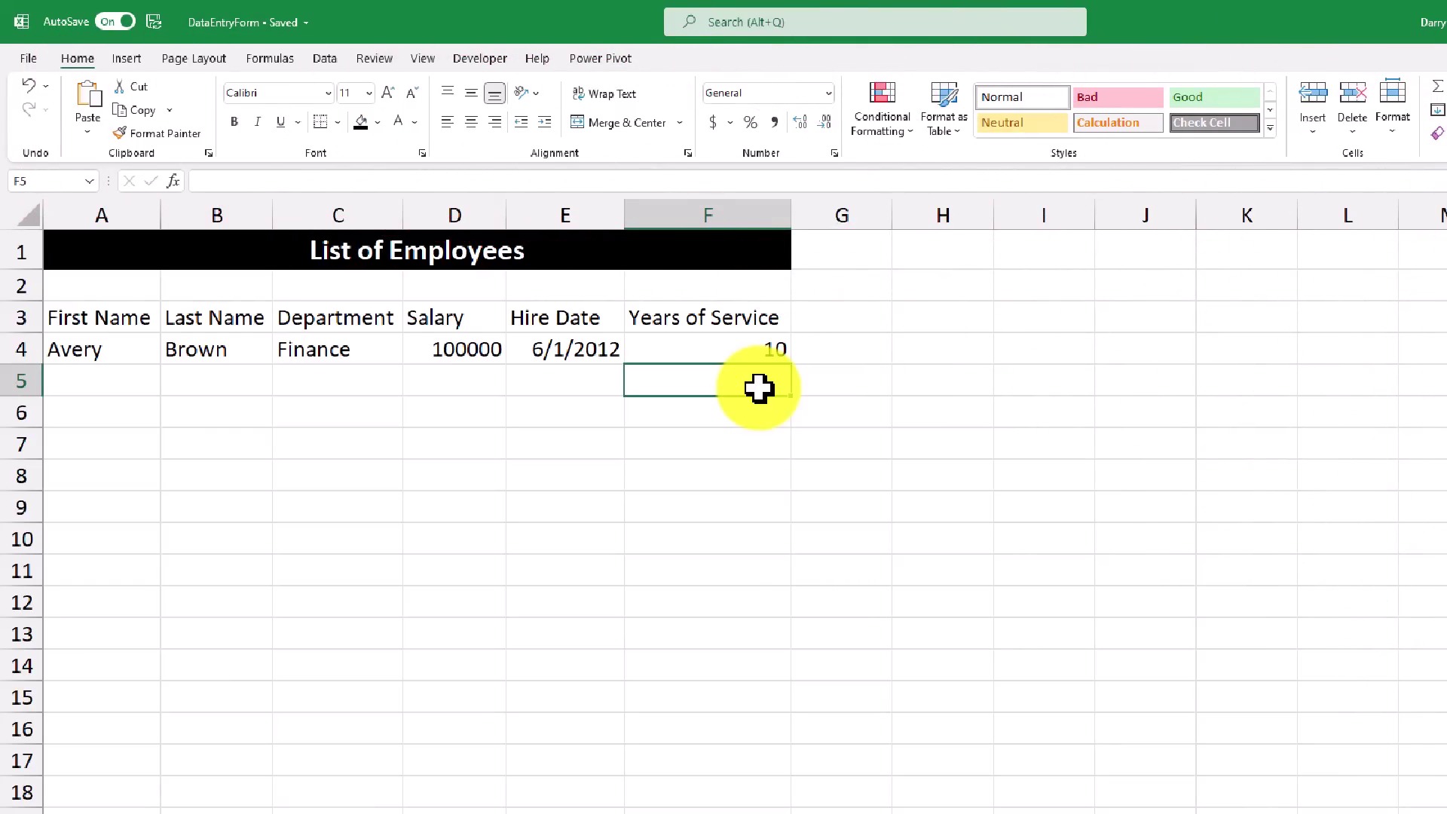
- Select E4 inside the employee table and search Excel for 'form'
left_click(594, 348)
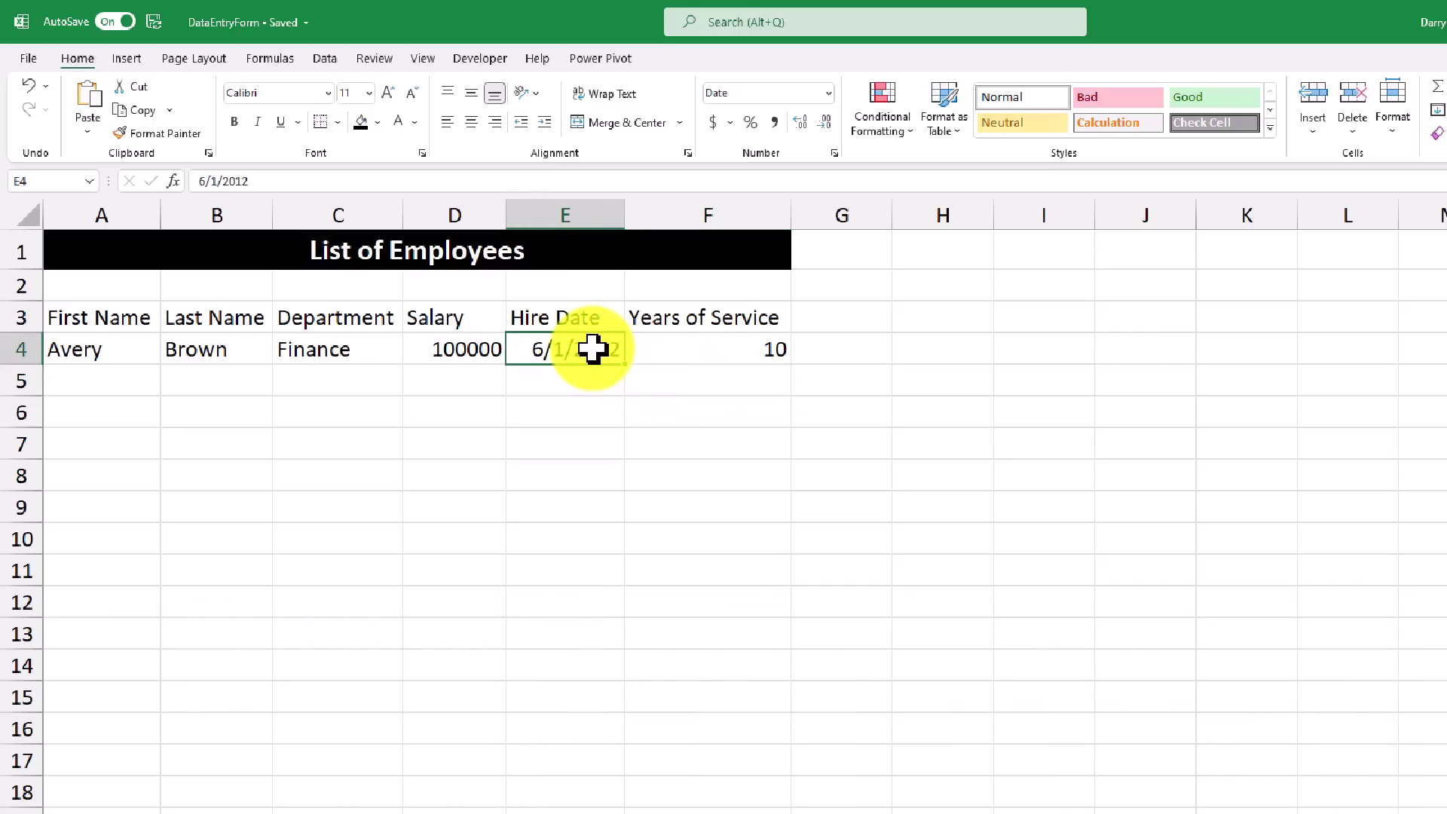
left_click(807, 24)
type("form")
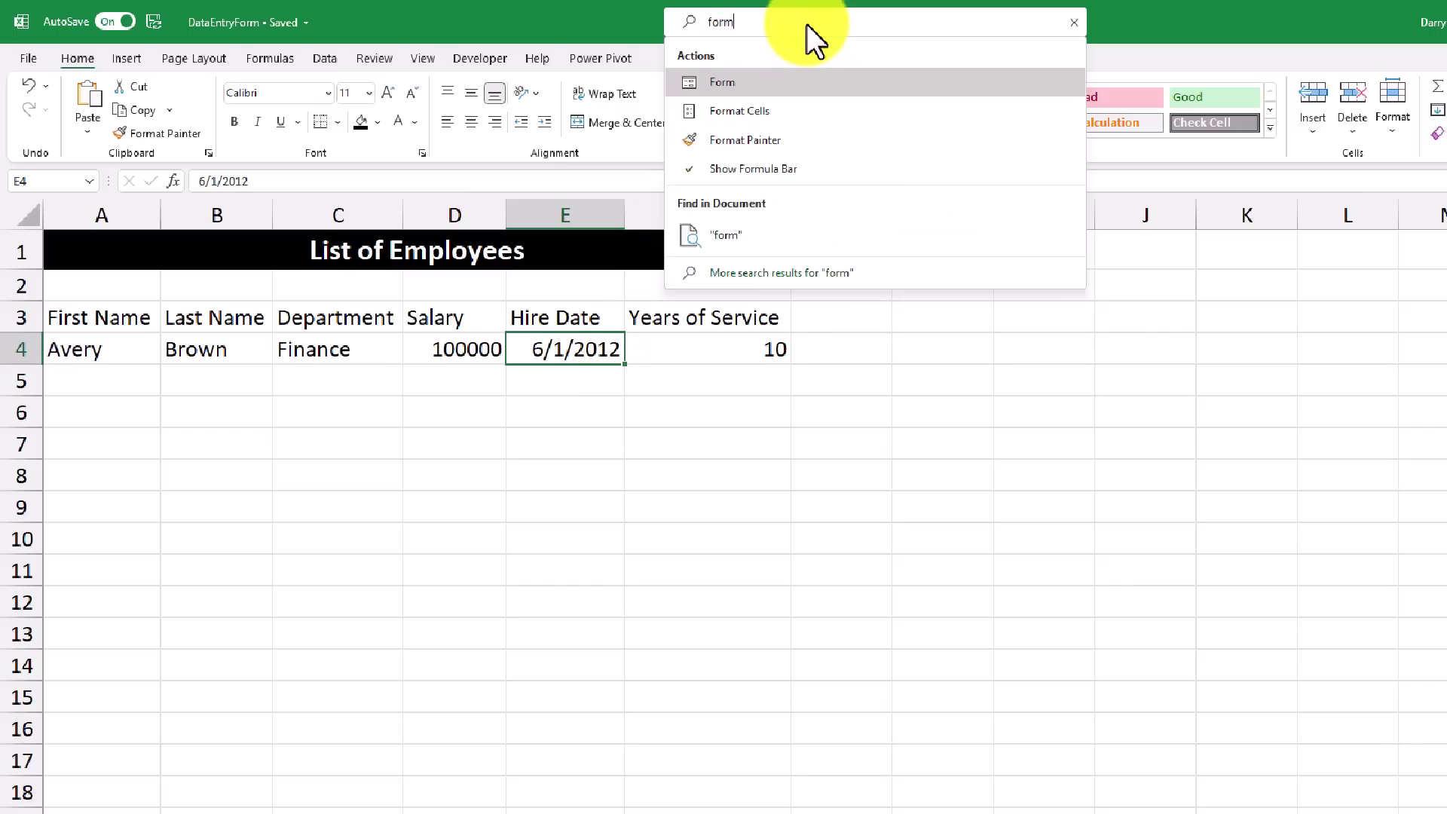
- Open the Form command and move the Sheet1 data form below the table rows
left_click(771, 83)
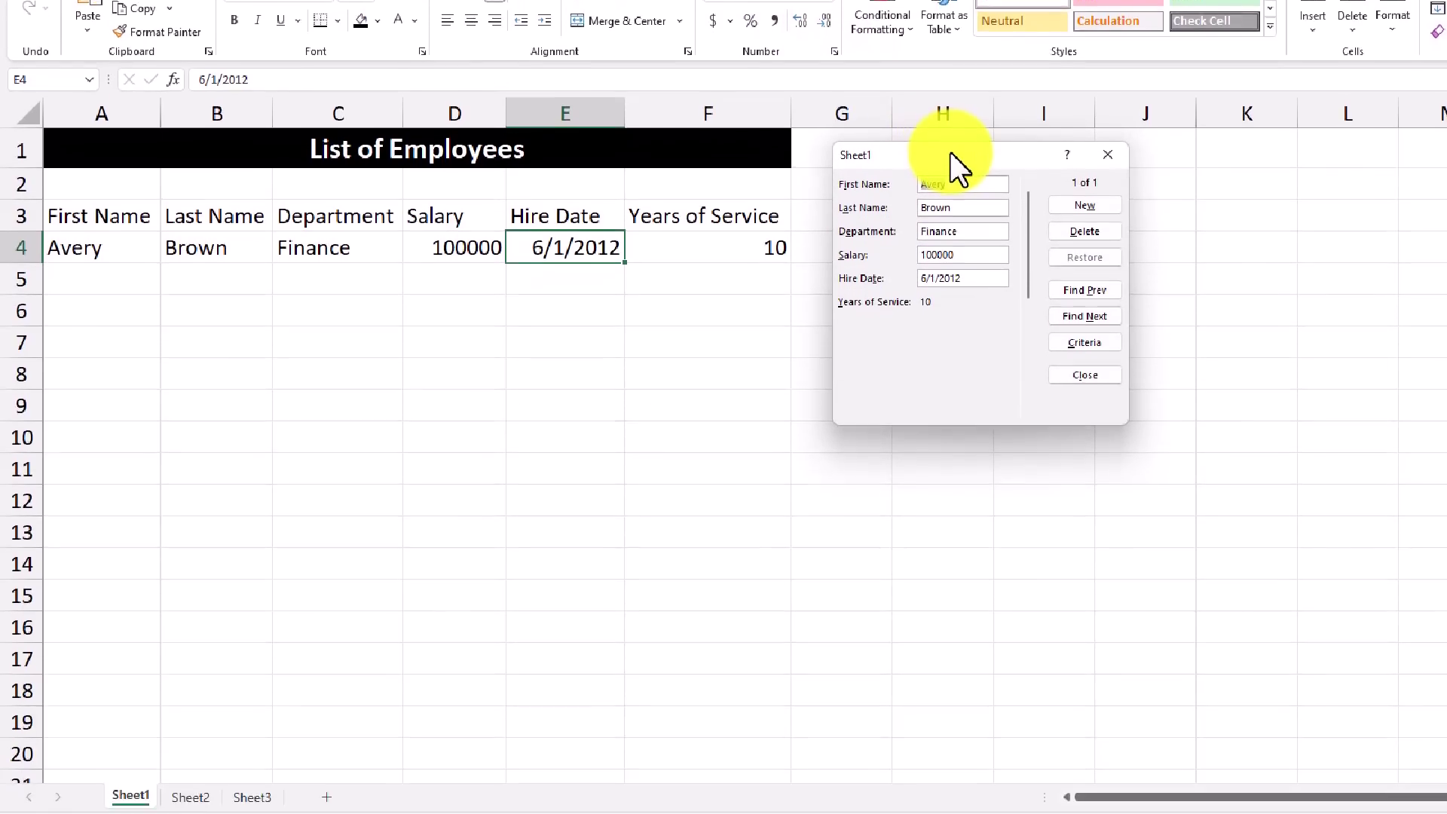
left_click_drag(952, 249, 434, 457)
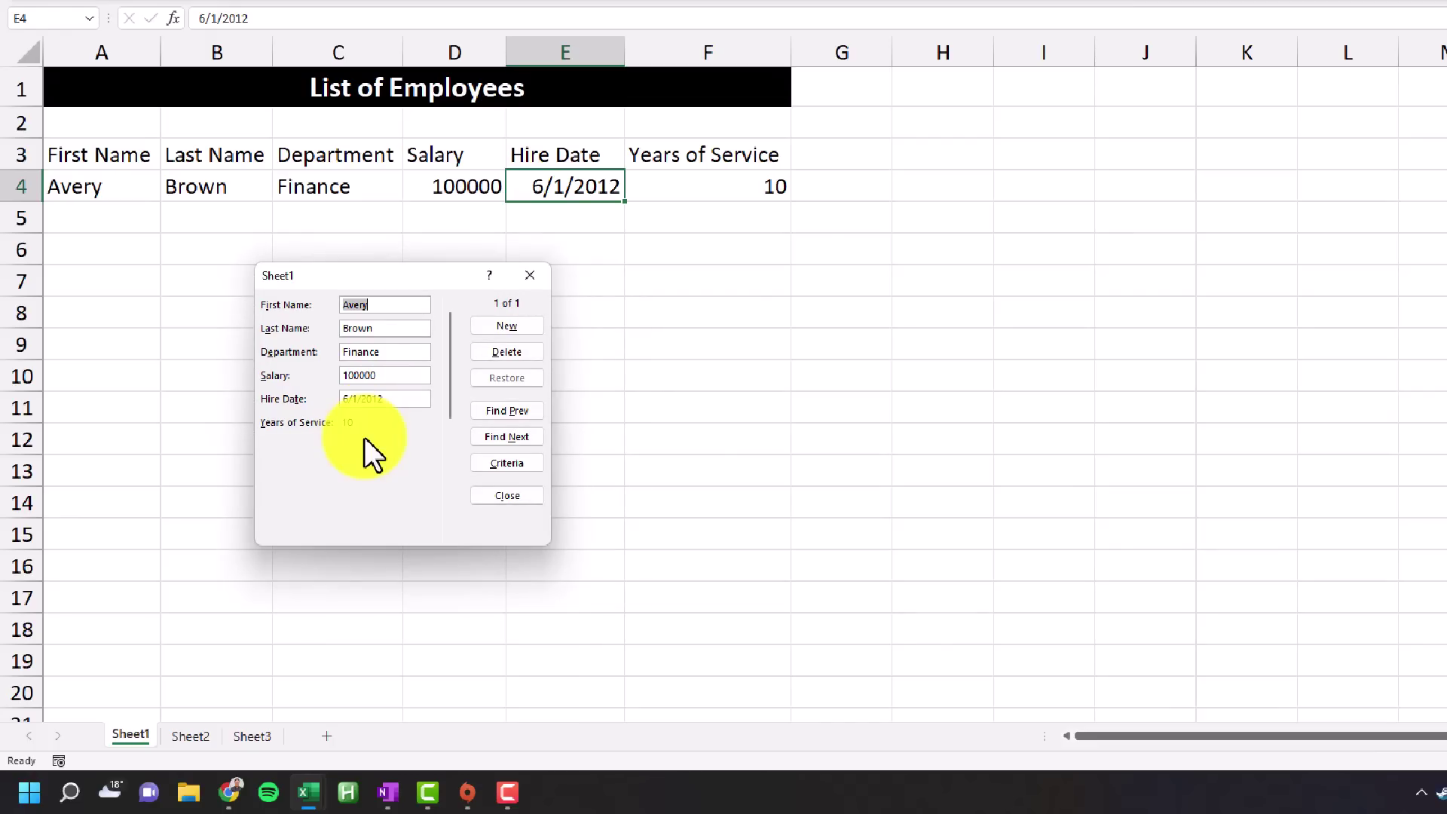
- Start a new form record with the employee's name, Human Resources, 80000 and 3/12/2015
left_click(513, 329)
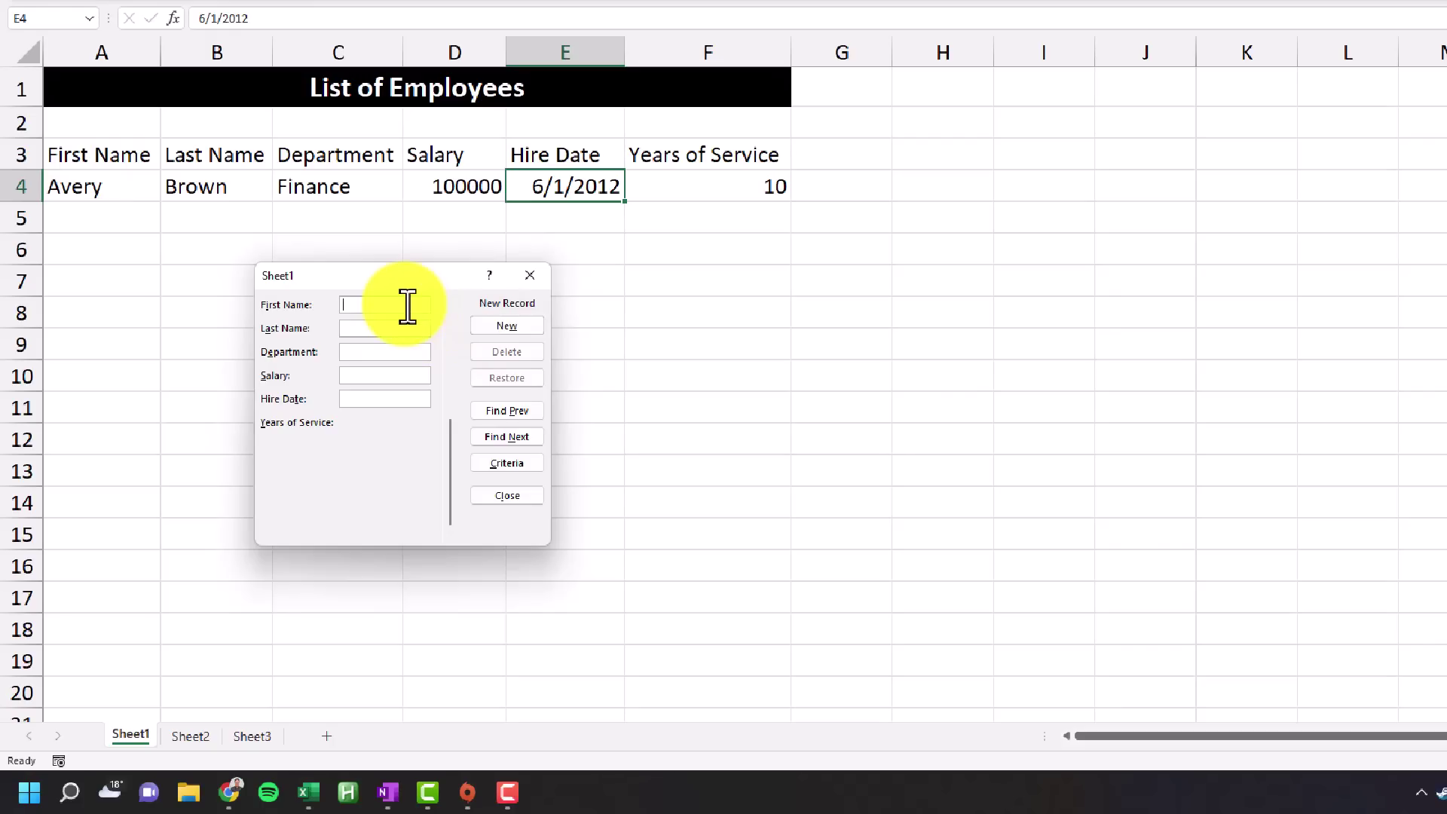
type("Peter")
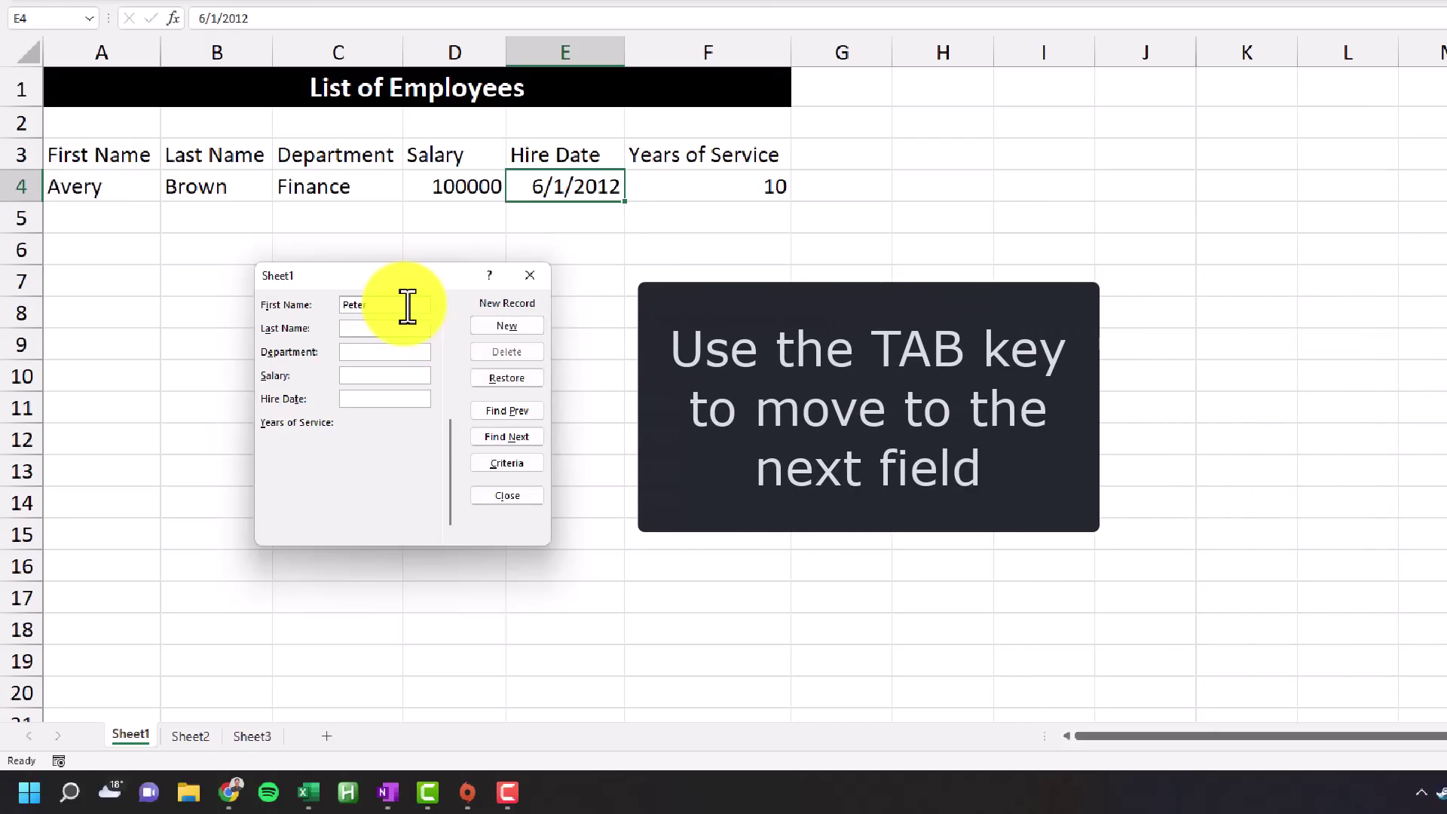
type("Johnson")
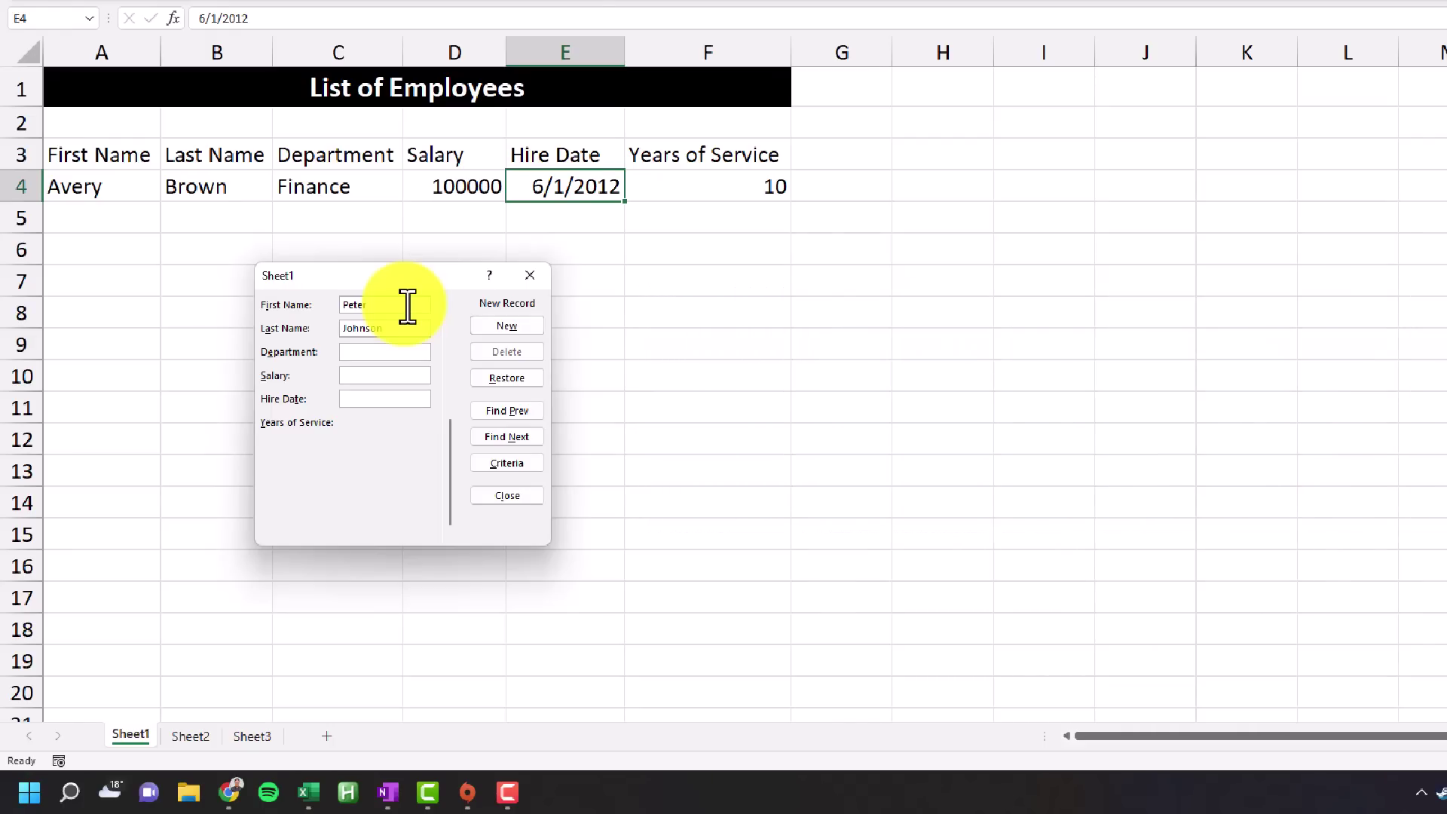
type("Human")
type(" Resources")
type("800")
type("00")
type("3")
type("/12/")
type("2015")
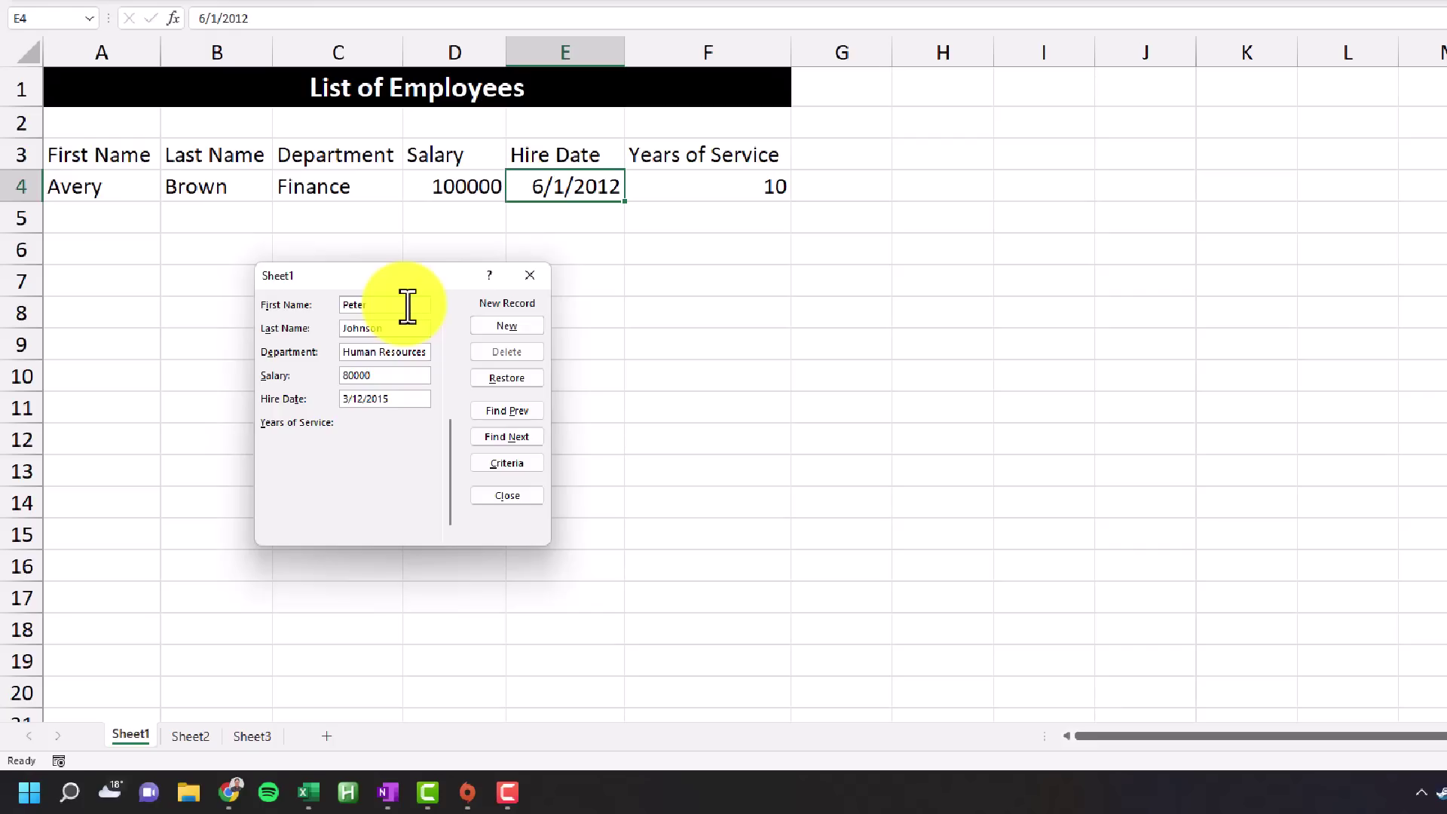
- Add the new record to the table, then search for 'form' again
key("Return")
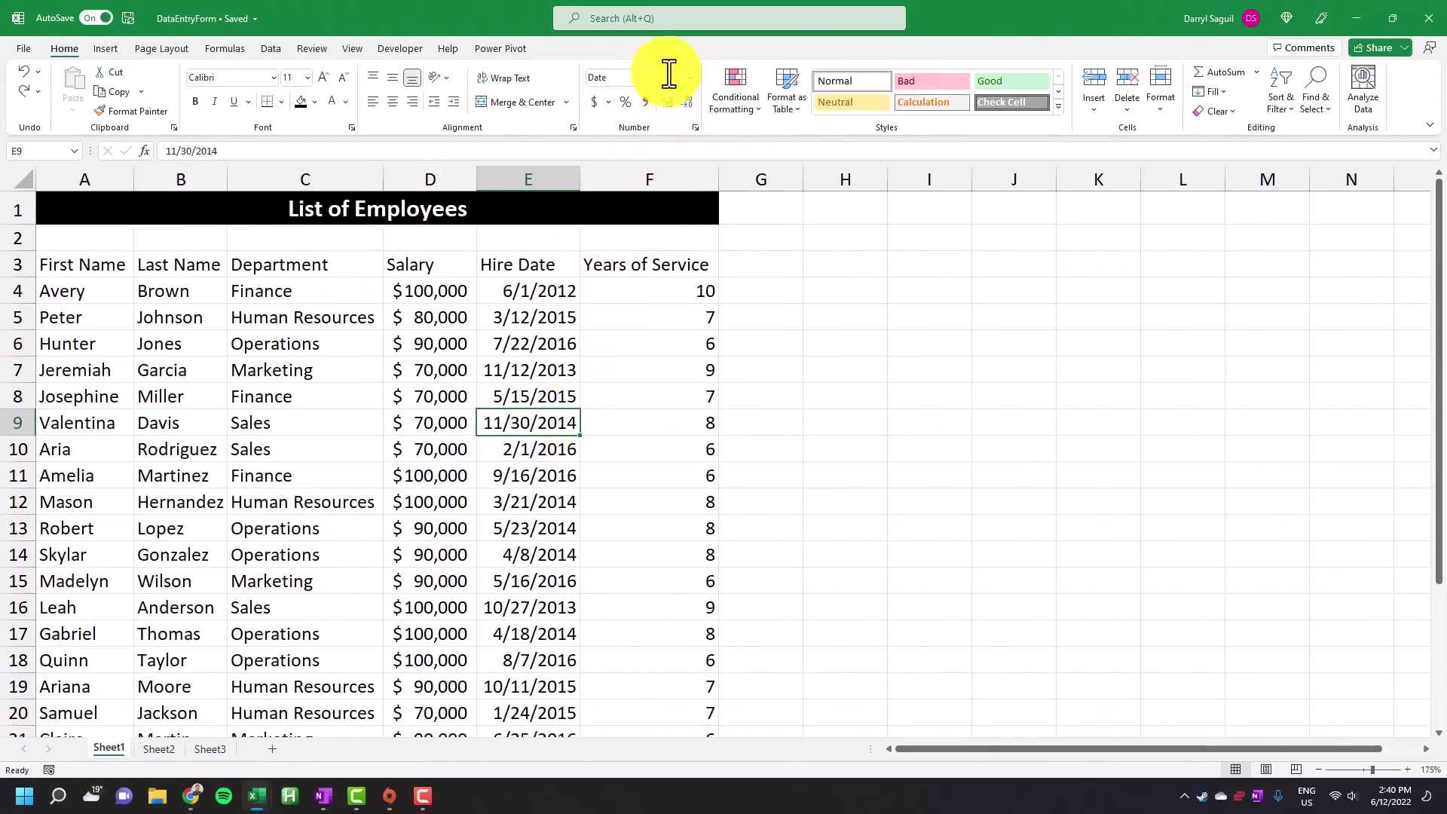
left_click(663, 17)
type("fo")
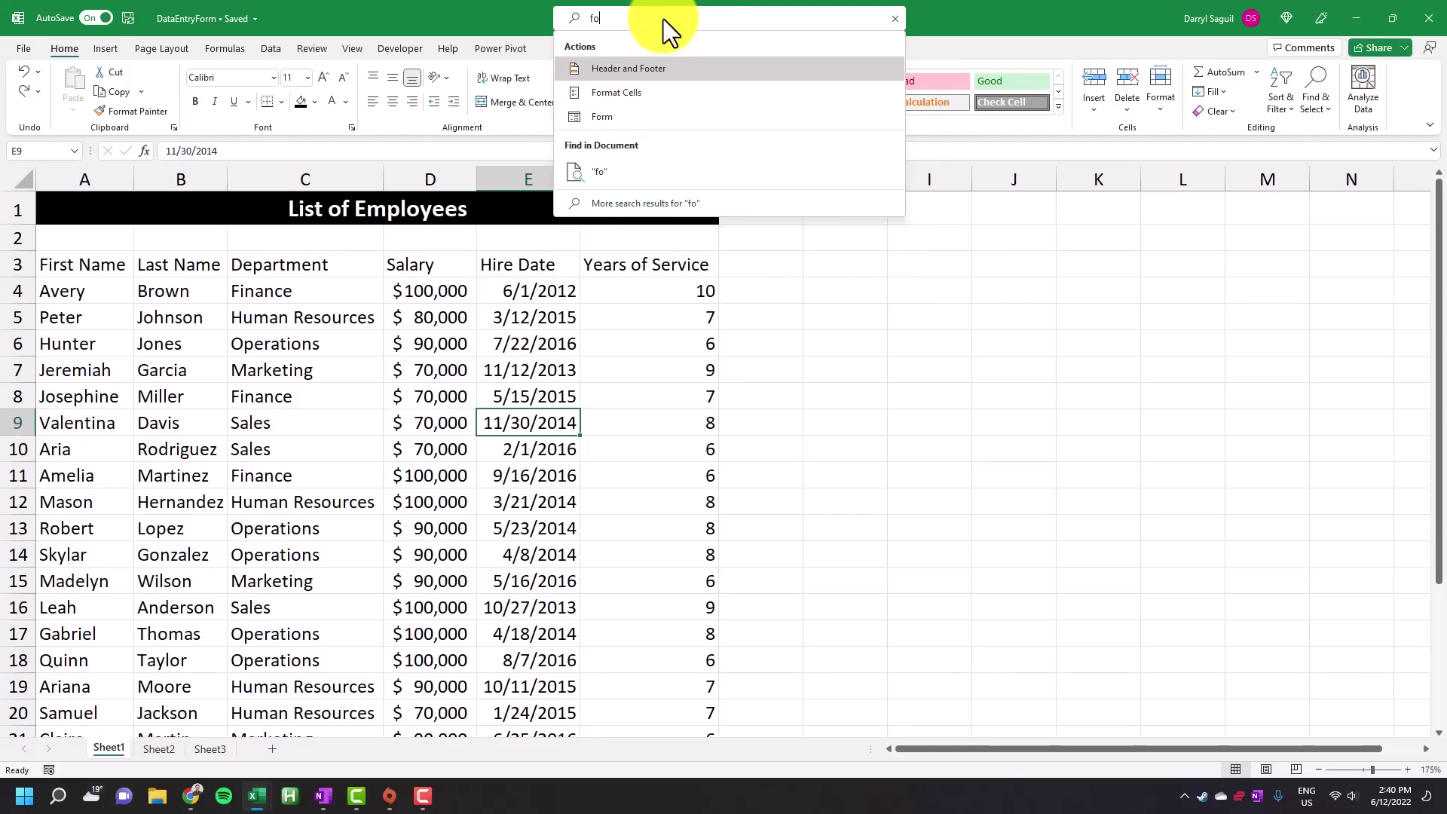
type("rm")
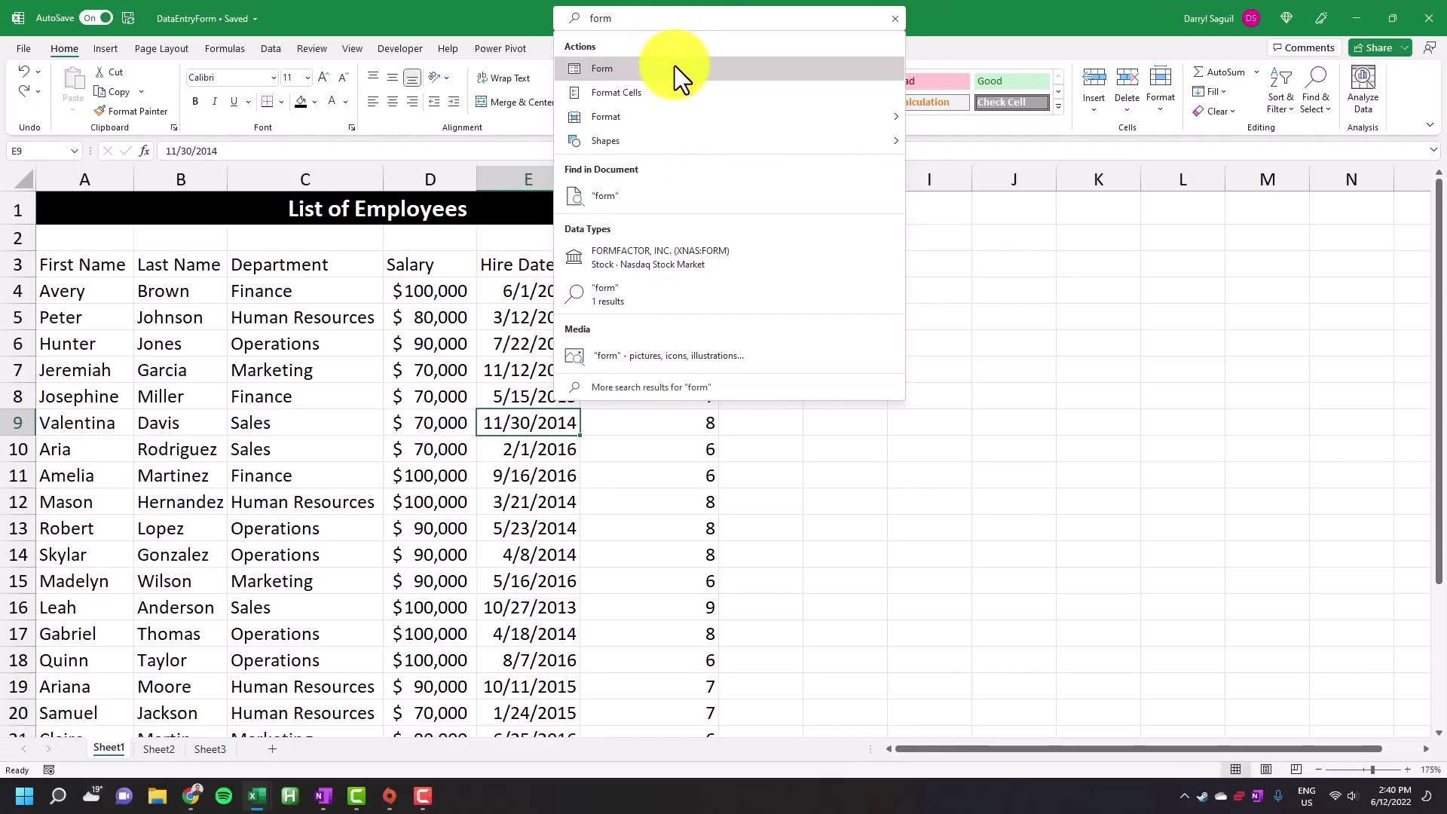
- Open the data form and search Department = Finance, reaching record 8 of 24
left_click(675, 65)
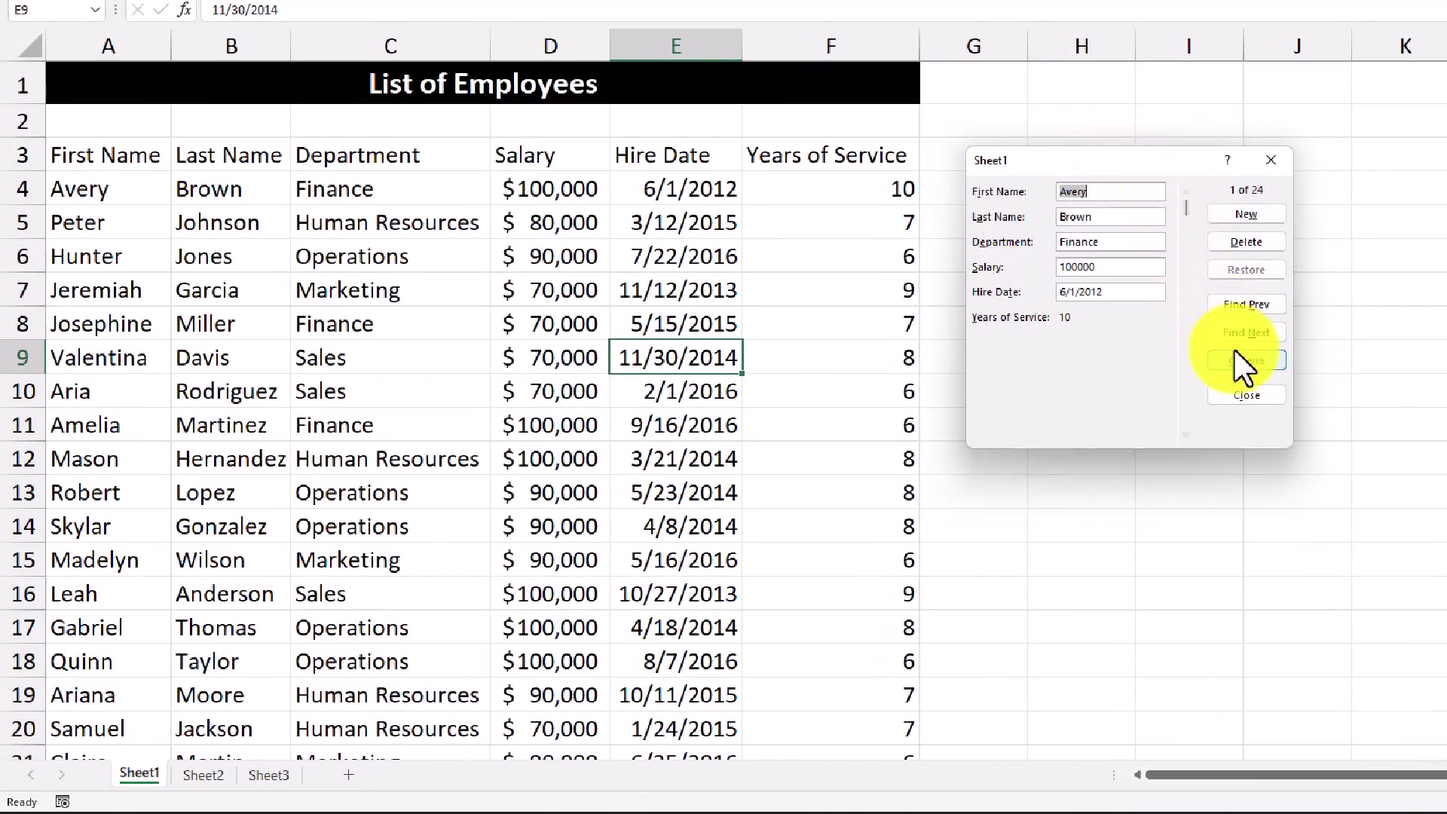
left_click(1248, 362)
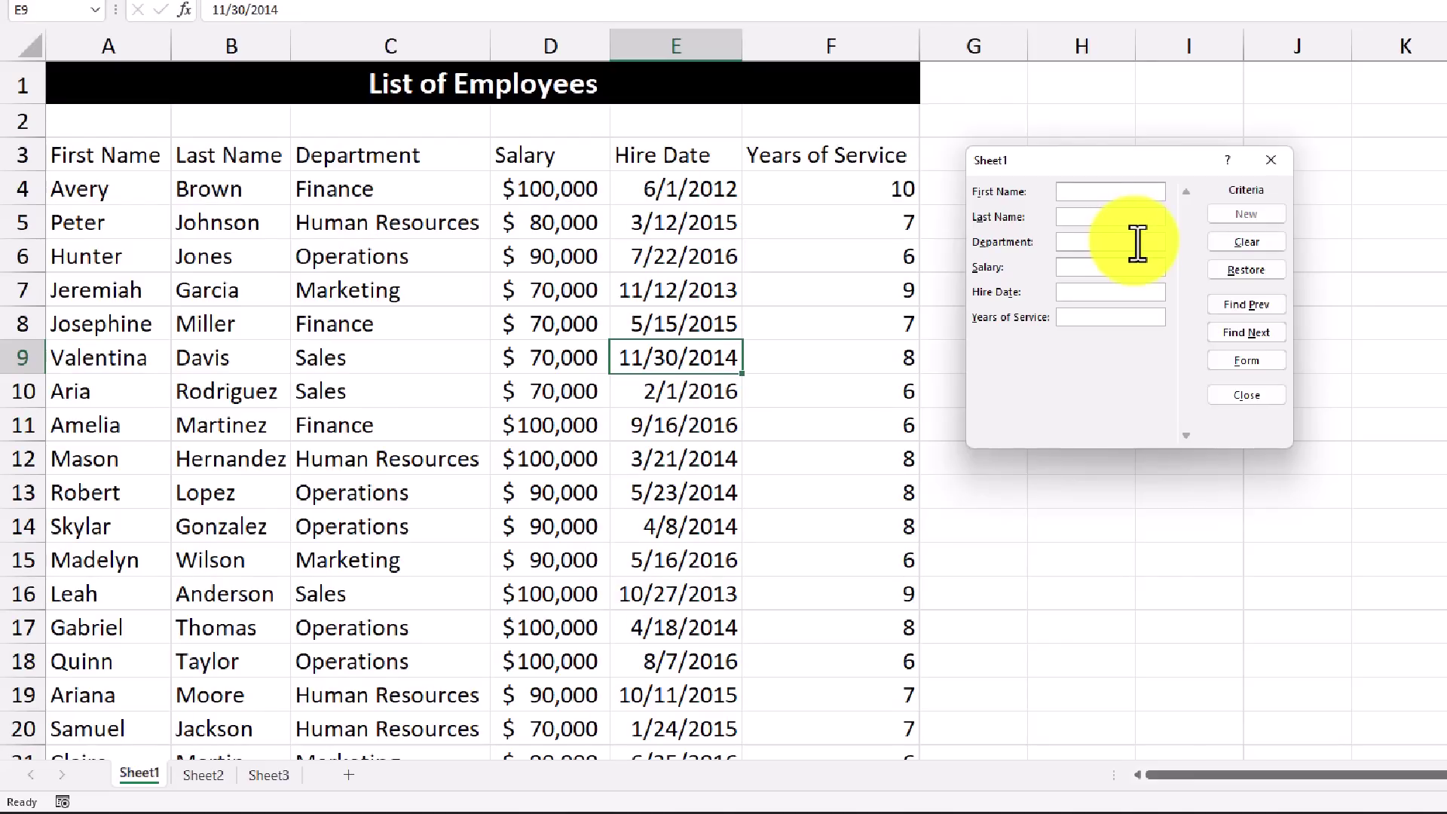
type("Finance")
key("Return")
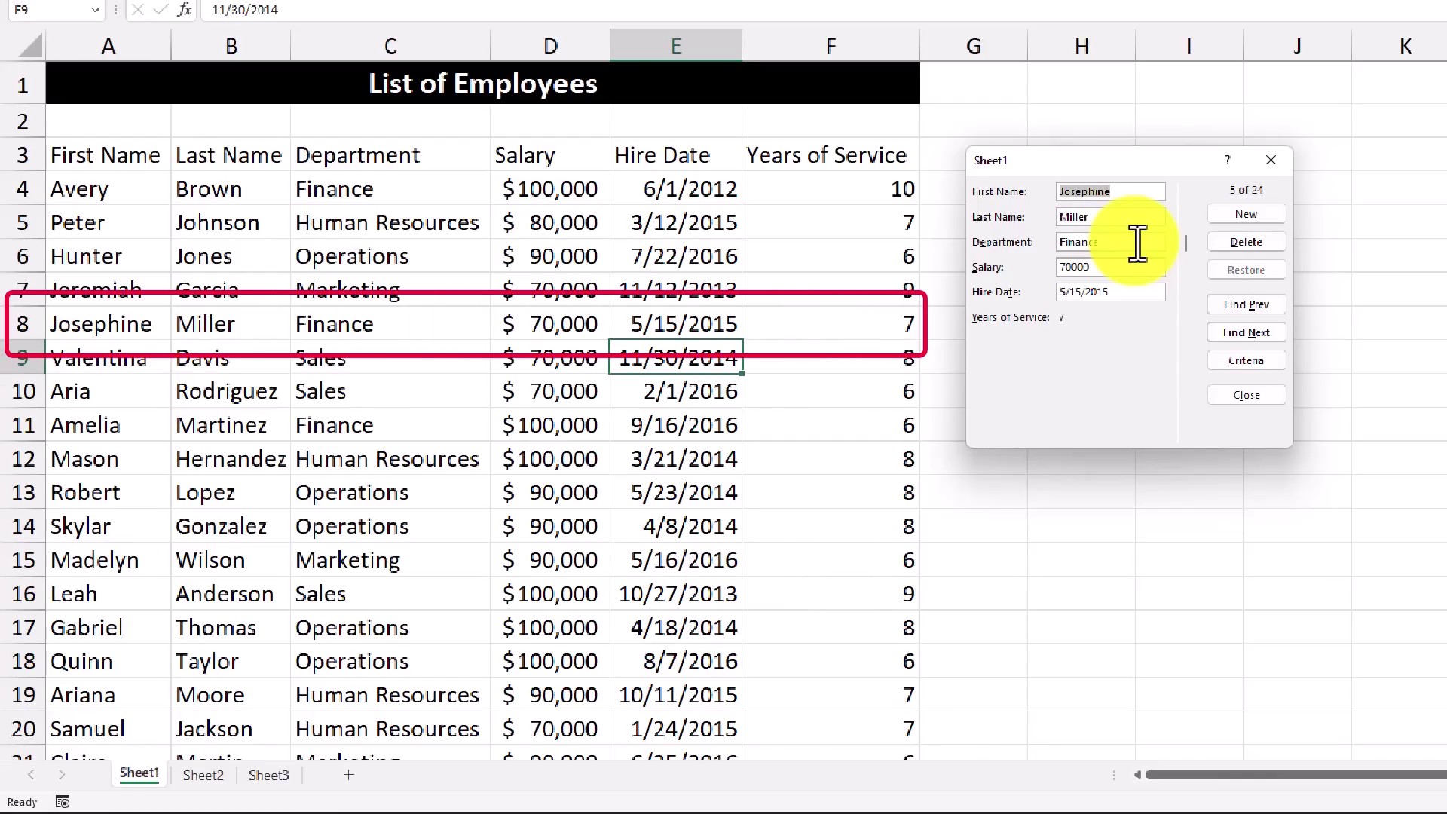
left_click(1272, 338)
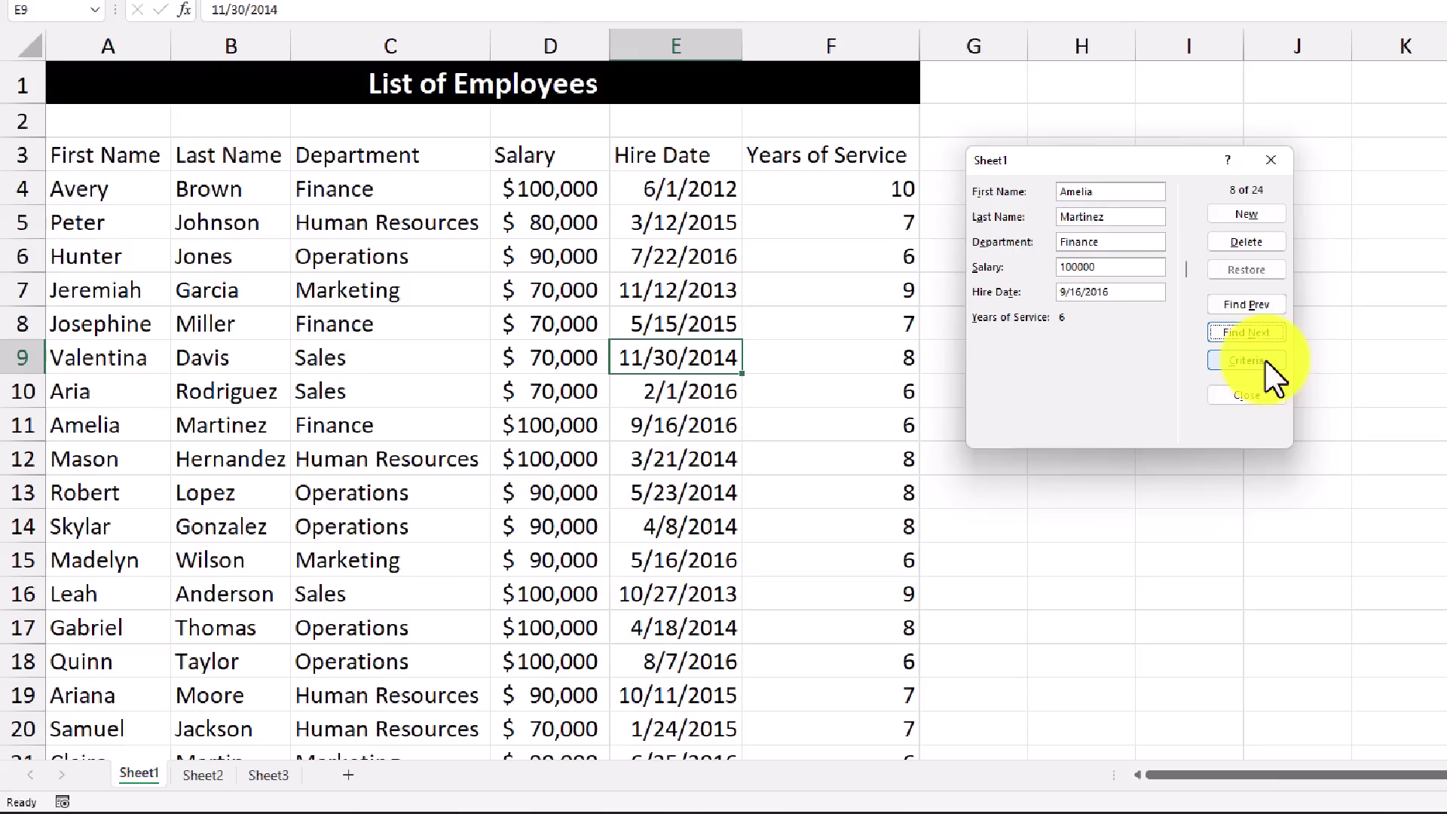
- Replace the criterion with Years of Service >8, step through matches, then close the form
left_click(1246, 360)
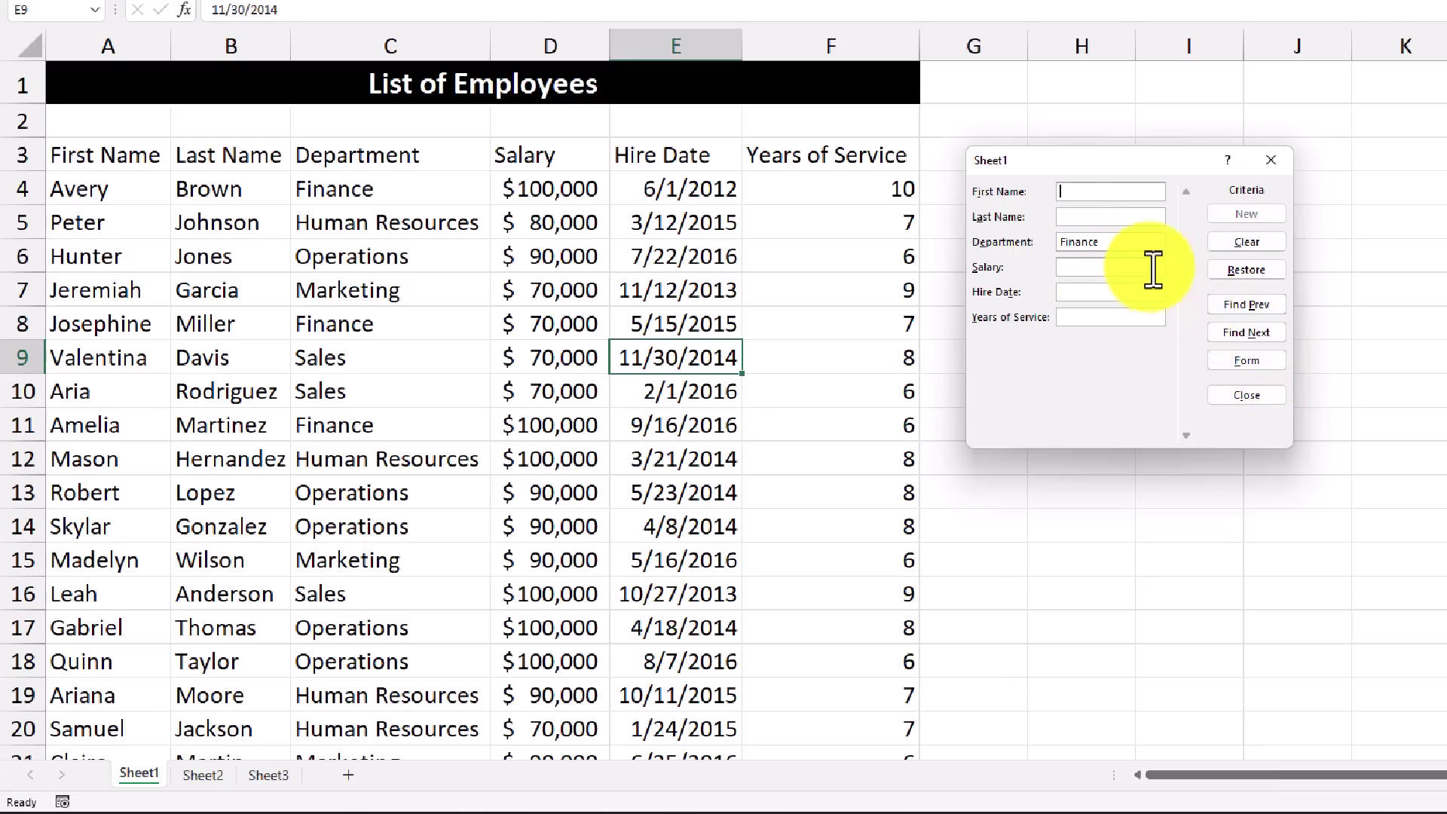
left_click(1066, 238)
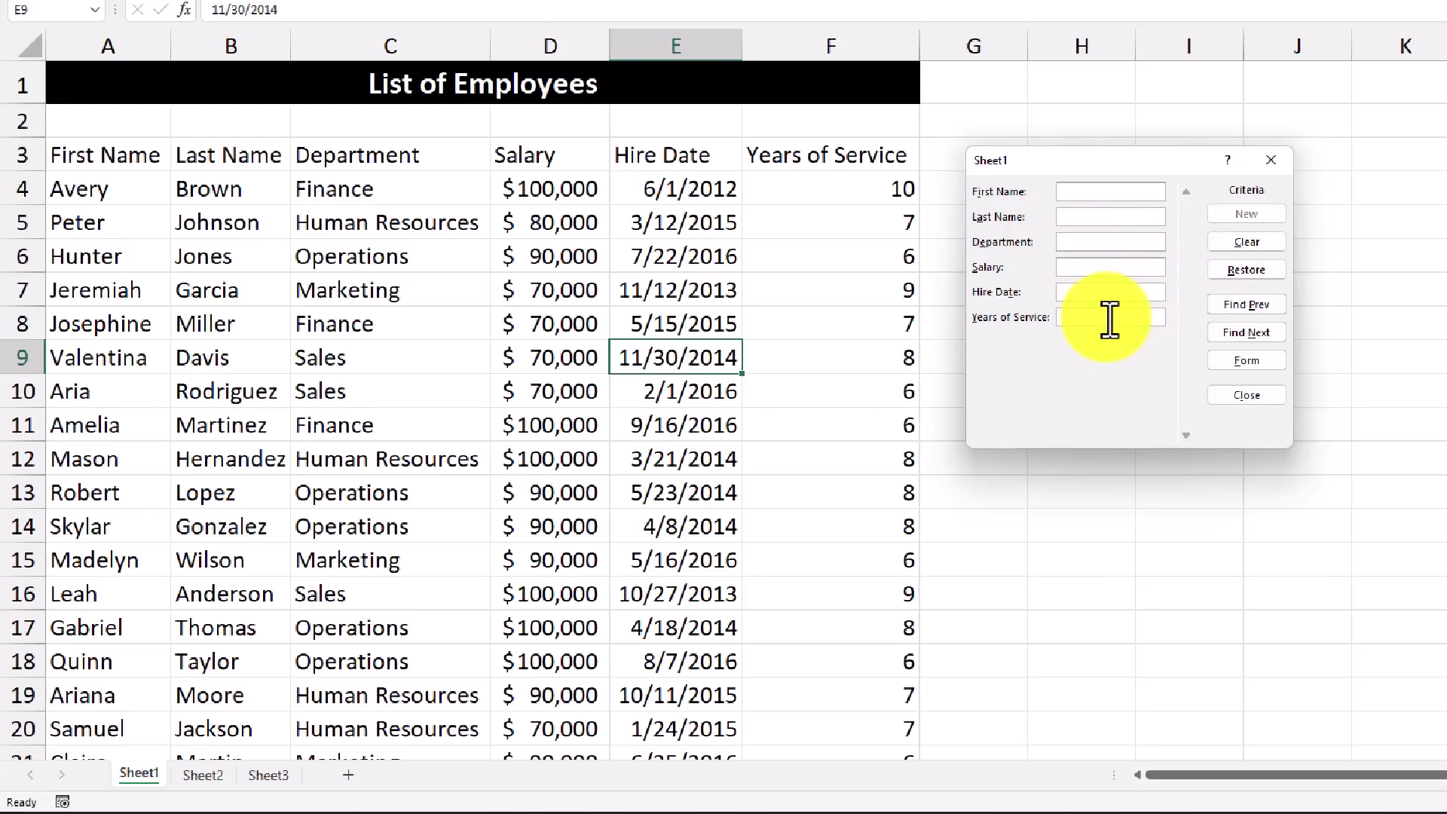
type(">8")
key("Return")
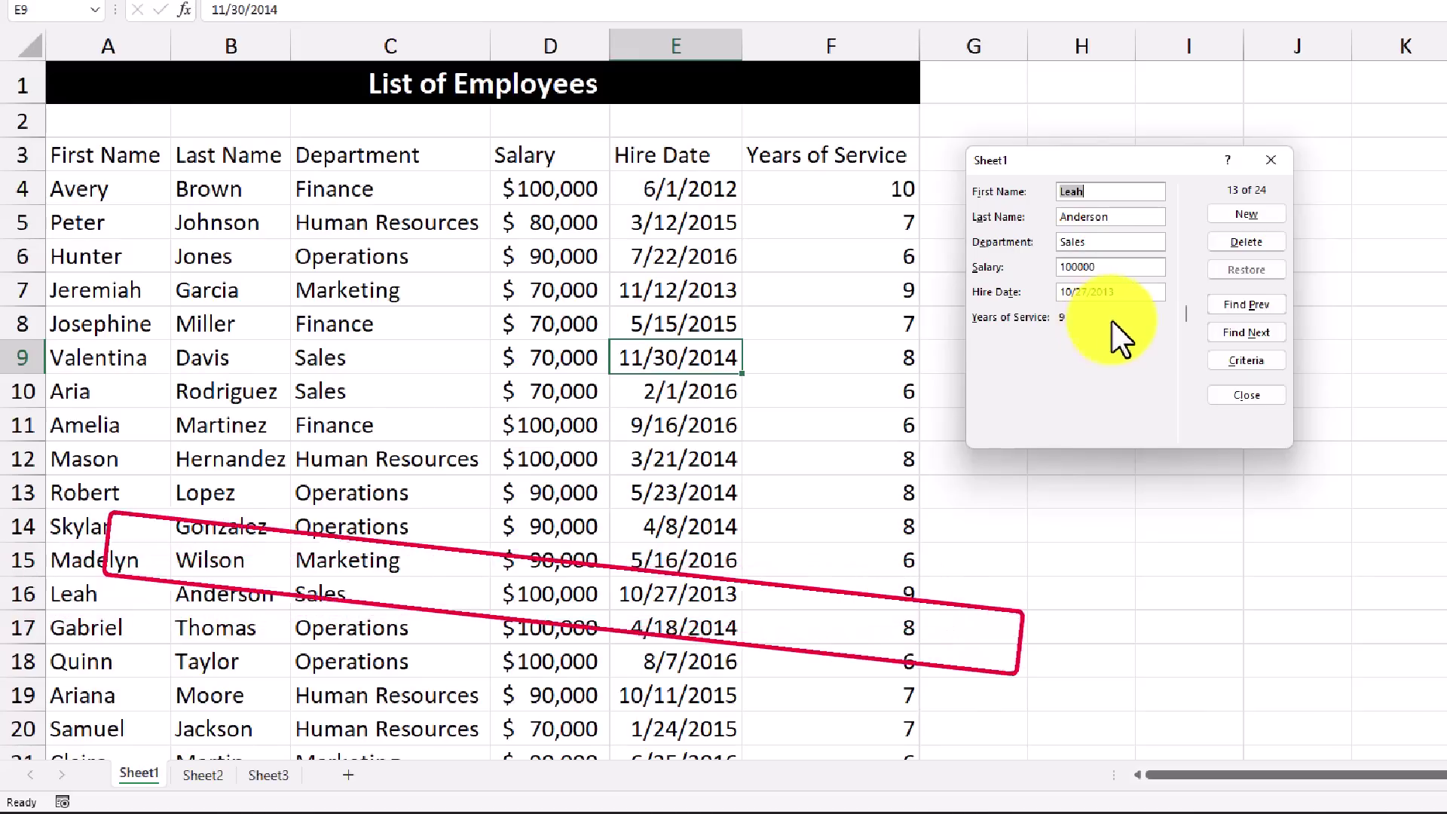
left_click(1262, 333)
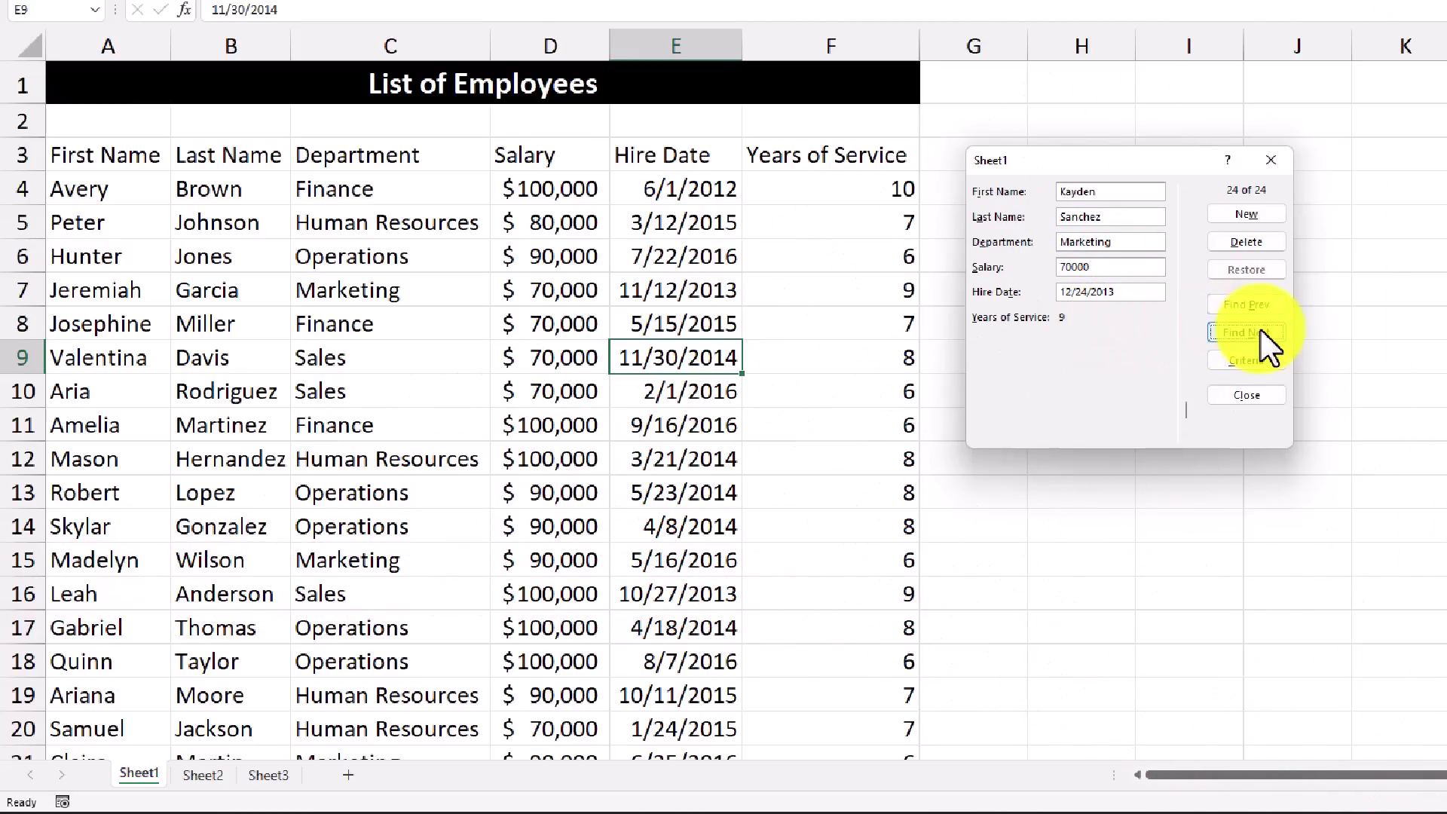
key("Escape")
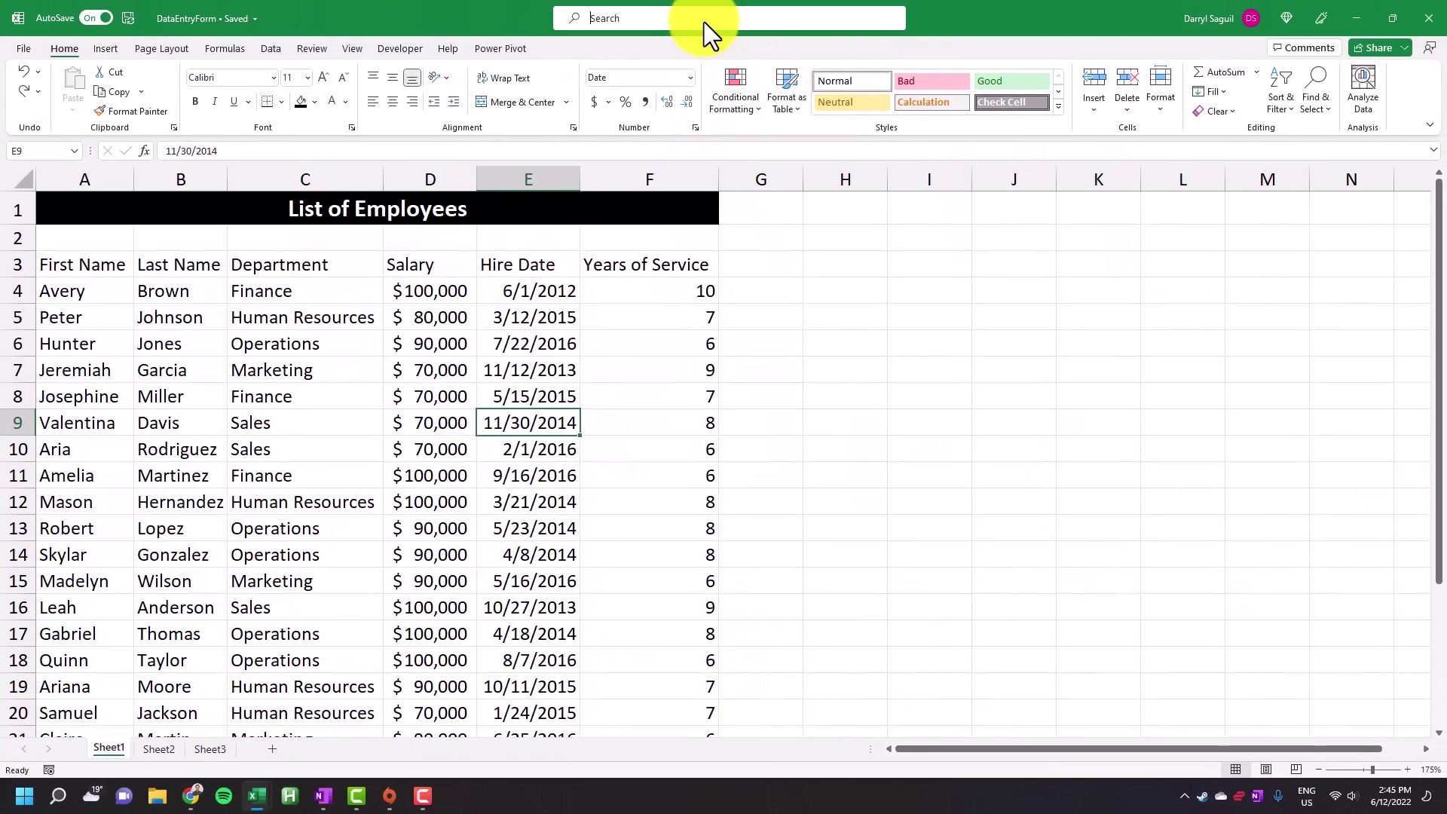
- Reopen the data form and change record 3's department from Operations to Finance
left_click(705, 21)
type("form")
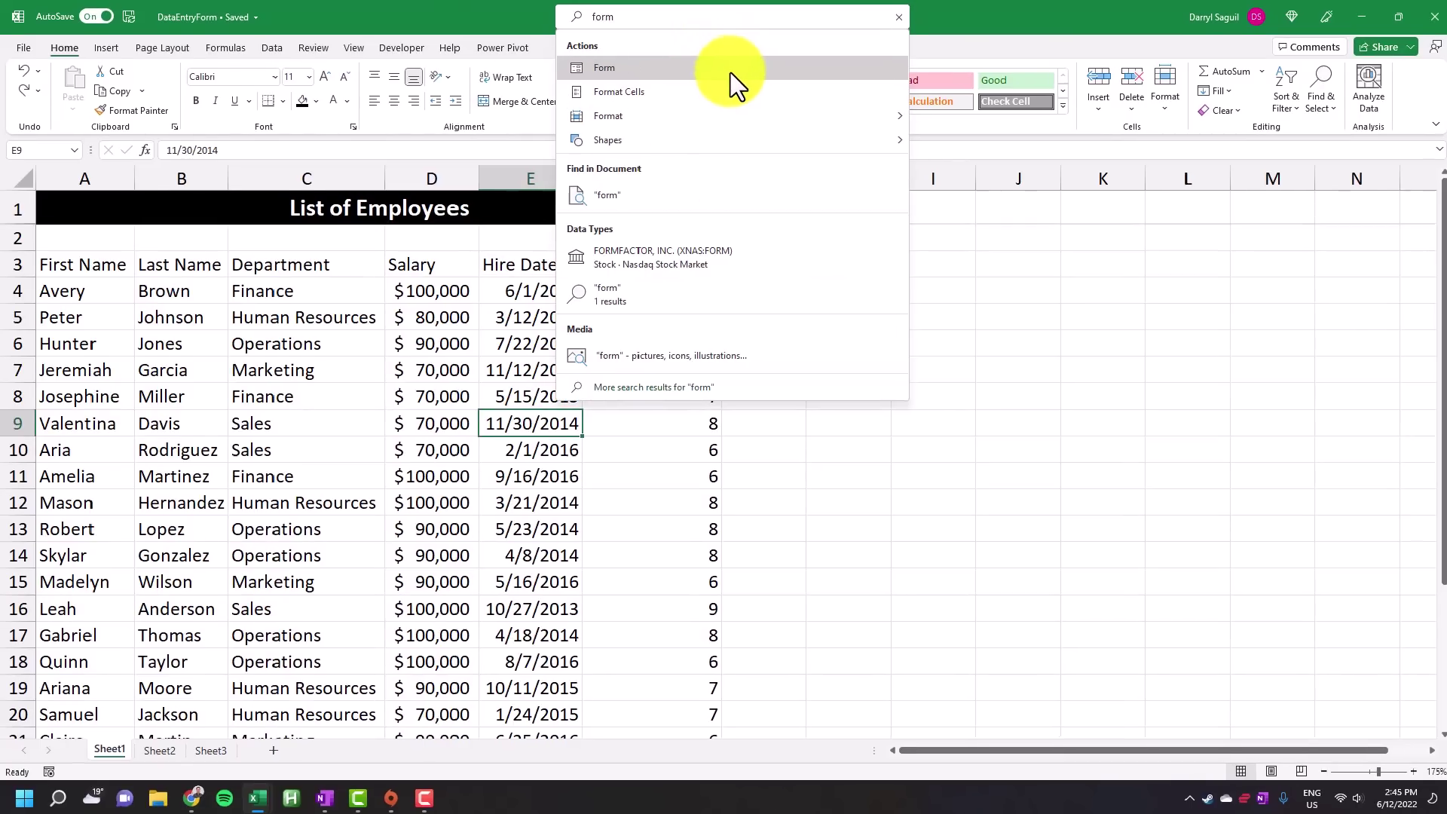
left_click(730, 72)
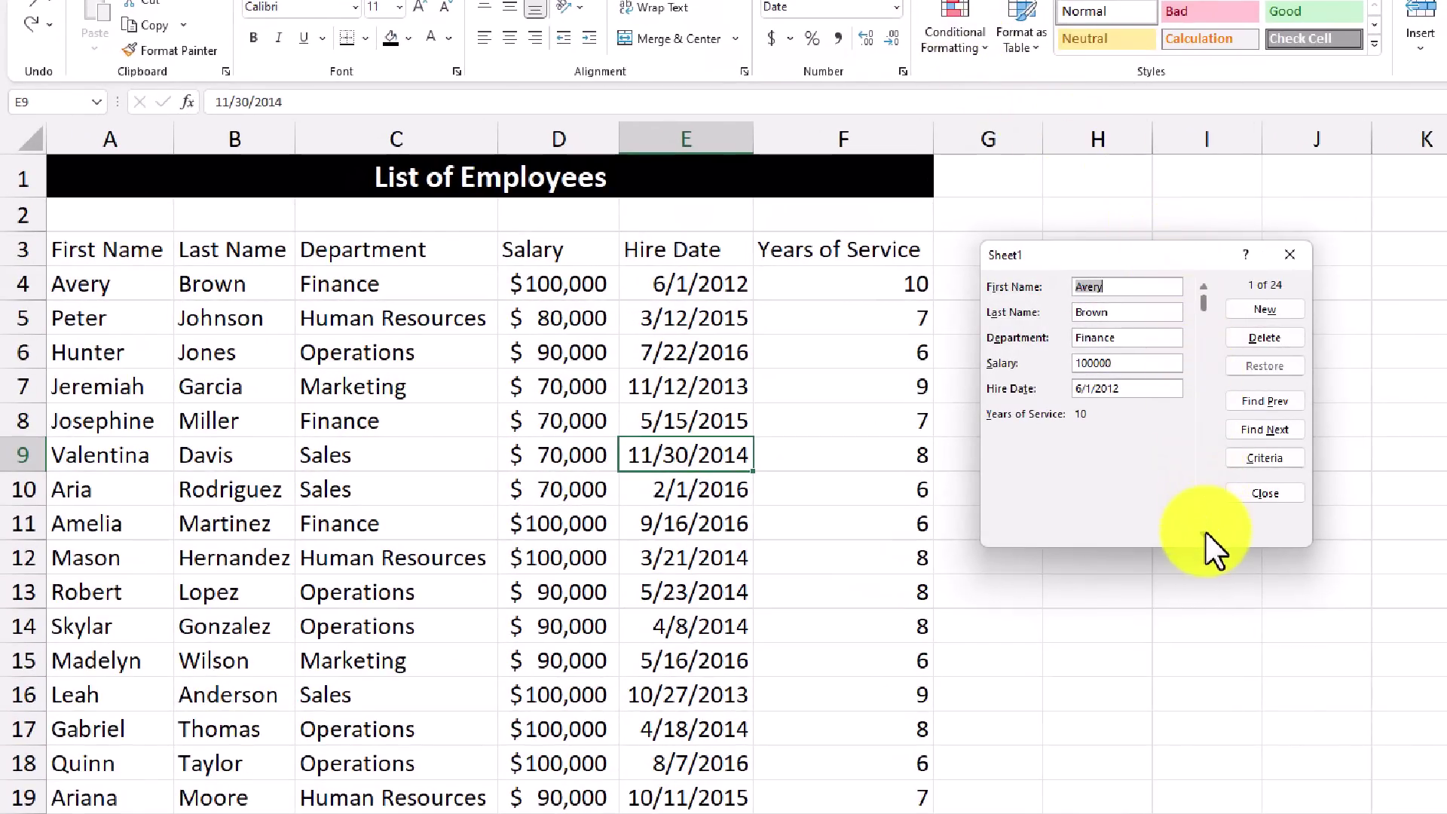
key("Down")
key("Down")
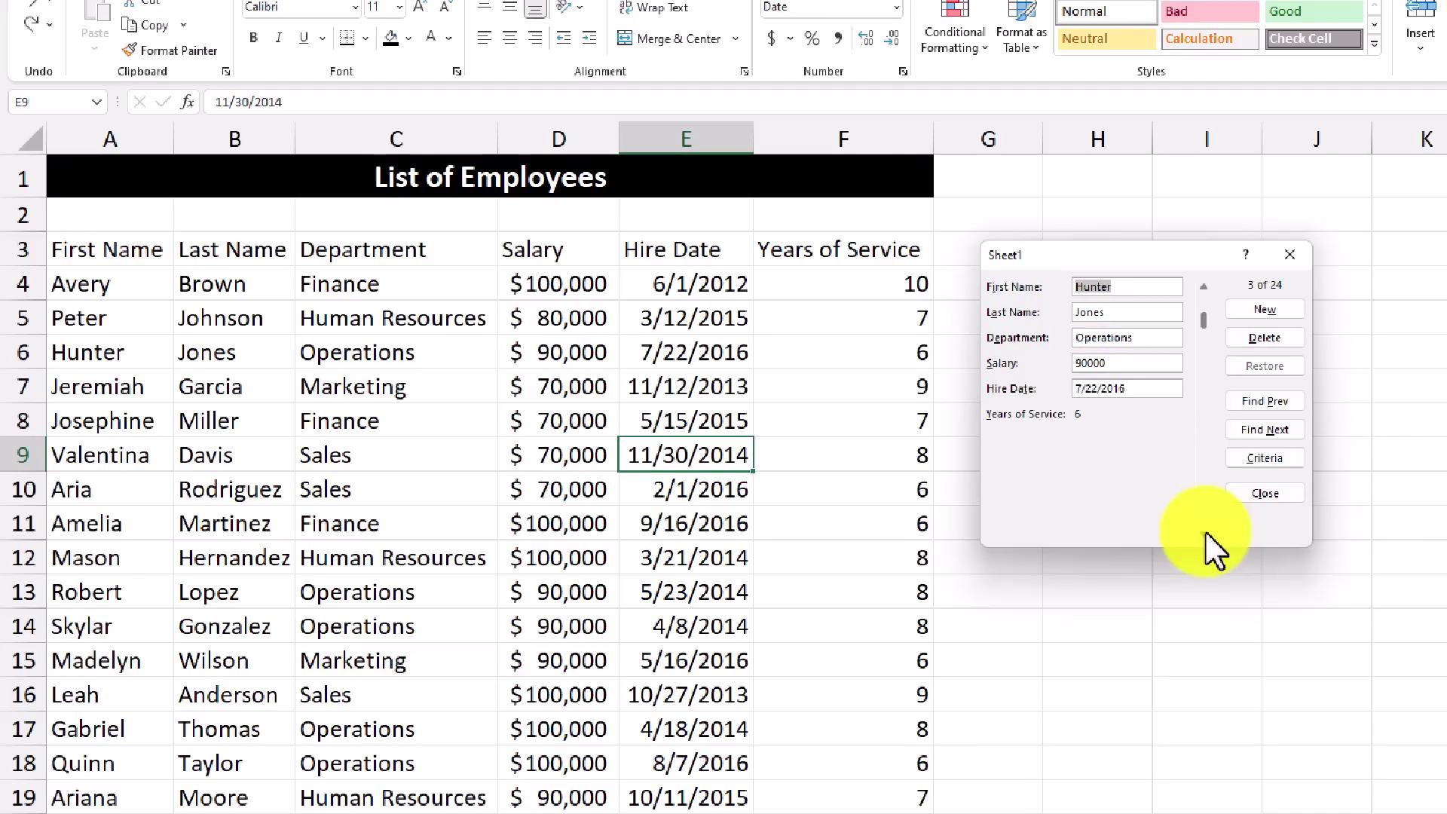
double_click(1143, 344)
type("Finance")
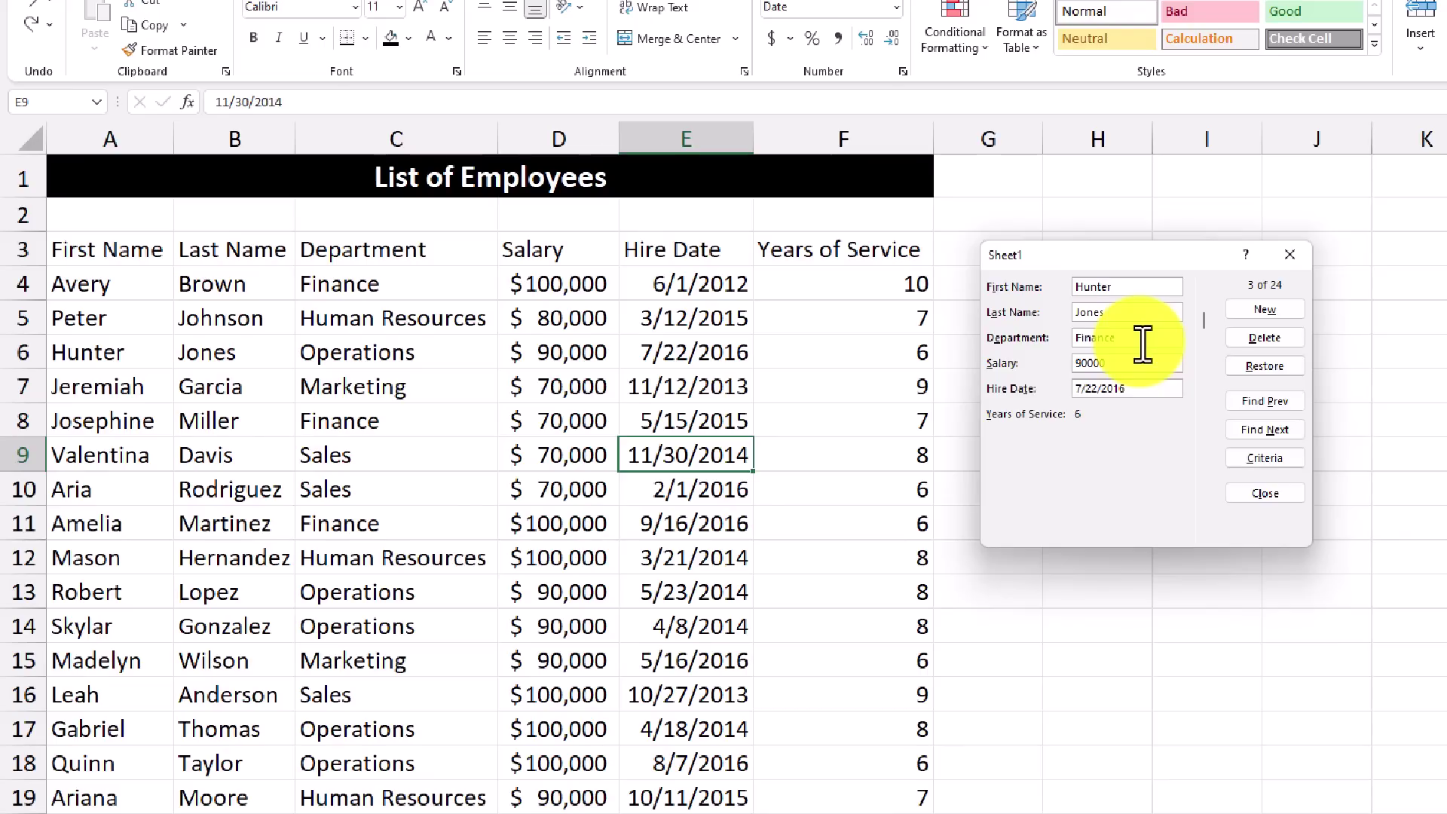
key("Return")
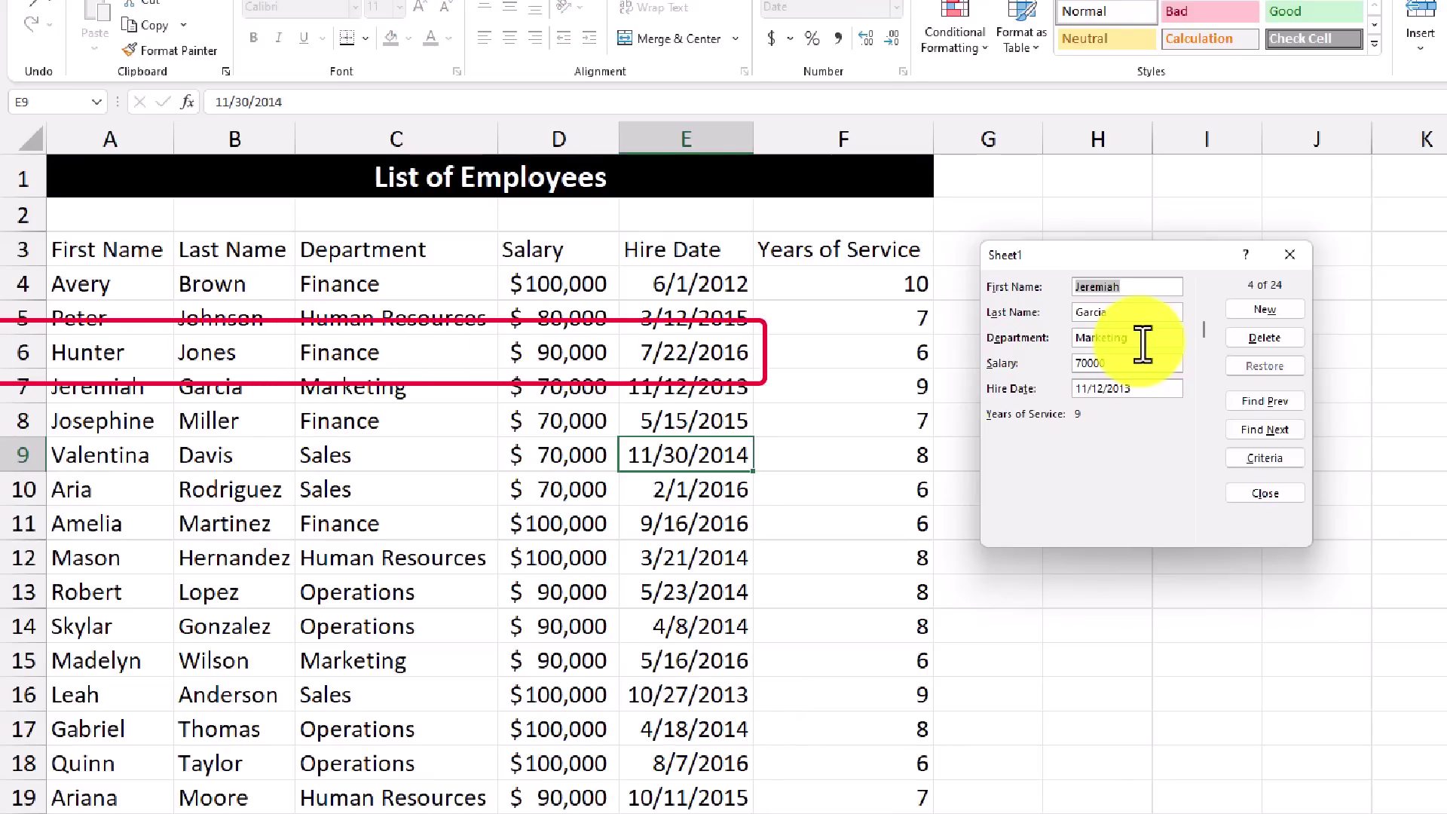